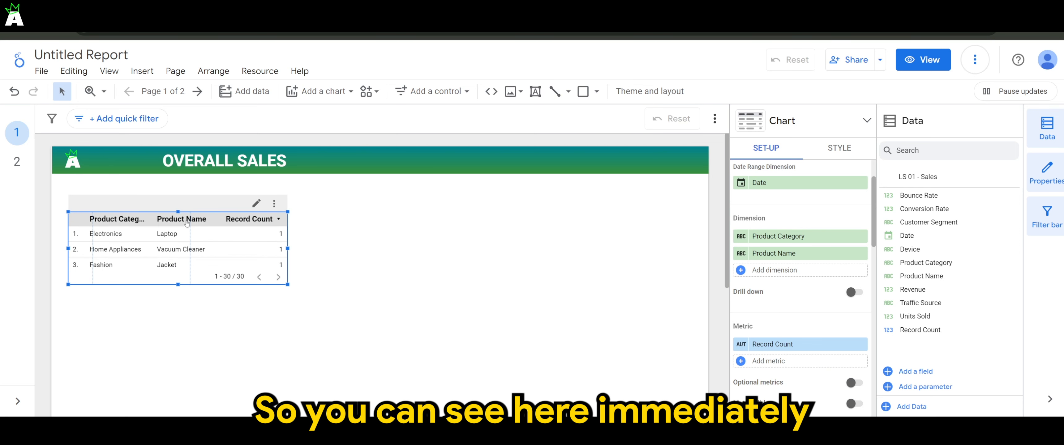
- Enlarge the table below the OVERALL SALES banner in width and height so about ten rows fit
{"action": "left_click_drag", "start_coordinate": [288, 285], "coordinate": [355, 360]}
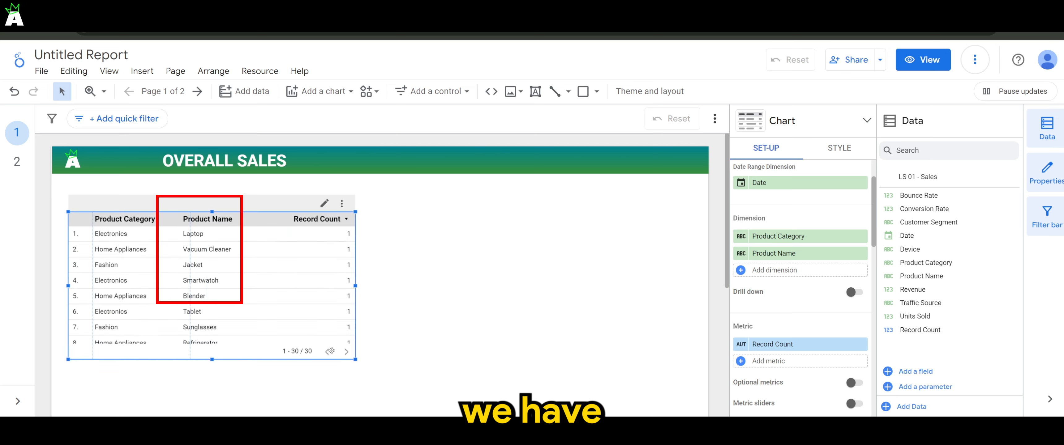
{"action": "left_click_drag", "start_coordinate": [212, 359], "coordinate": [212, 402]}
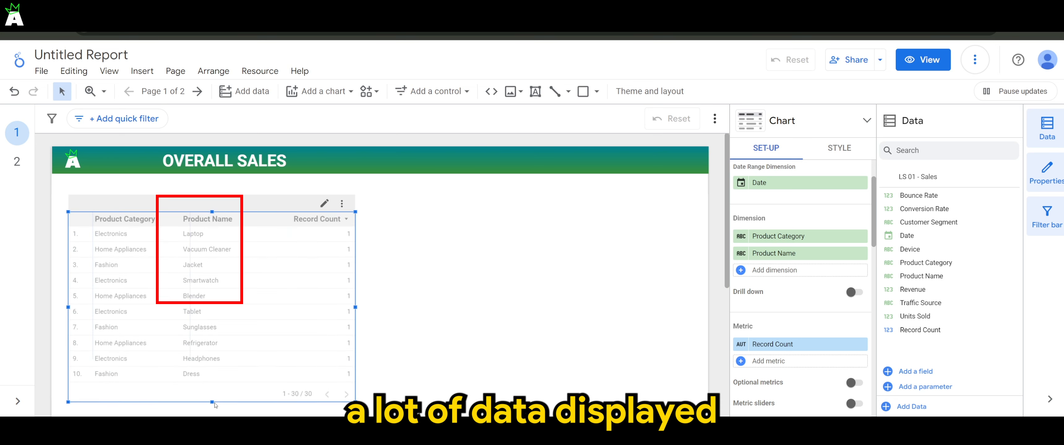
{"action": "left_click_drag", "start_coordinate": [355, 308], "coordinate": [424, 307]}
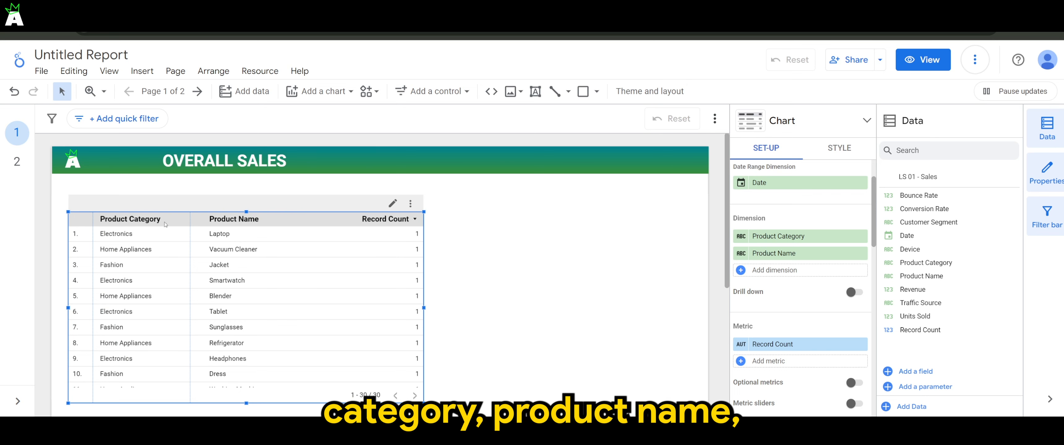
- Add Revenue as a third dimension of the table
{"action": "left_click", "coordinate": [761, 271]}
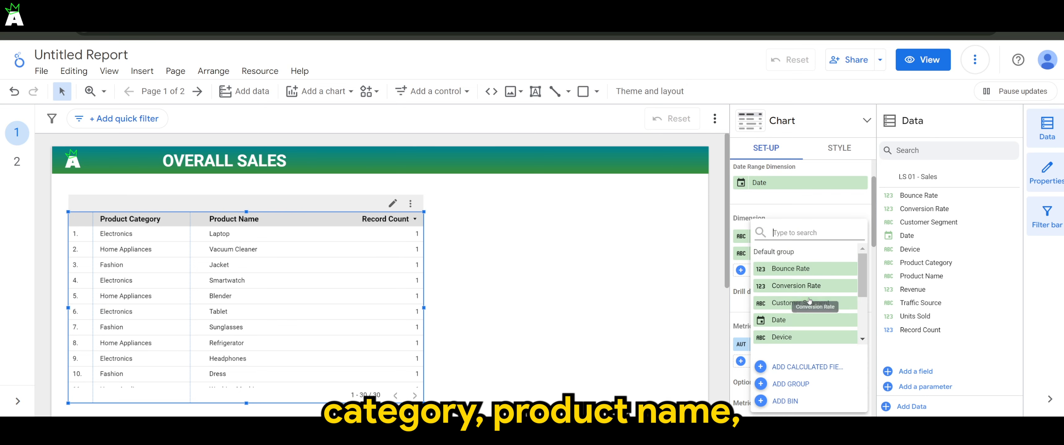
{"action": "scroll", "coordinate": [821, 319], "scroll_direction": "down", "scroll_amount": 3}
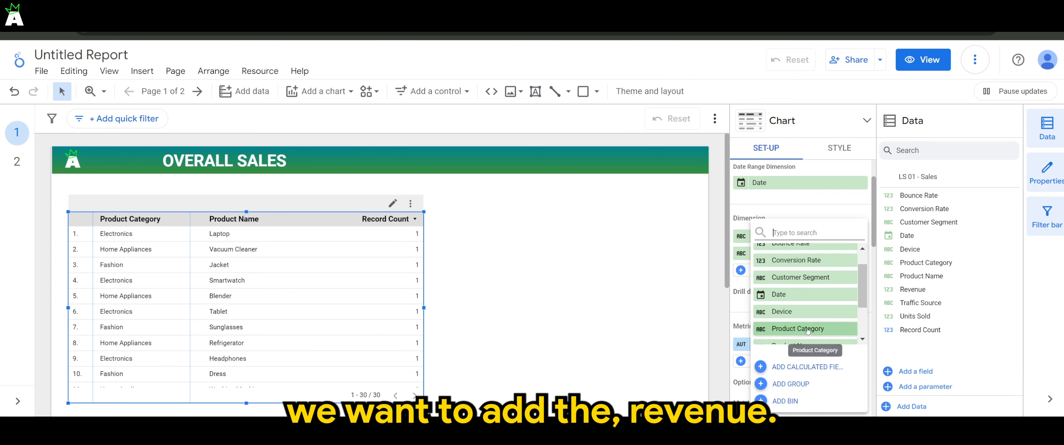
{"action": "left_click", "coordinate": [797, 302]}
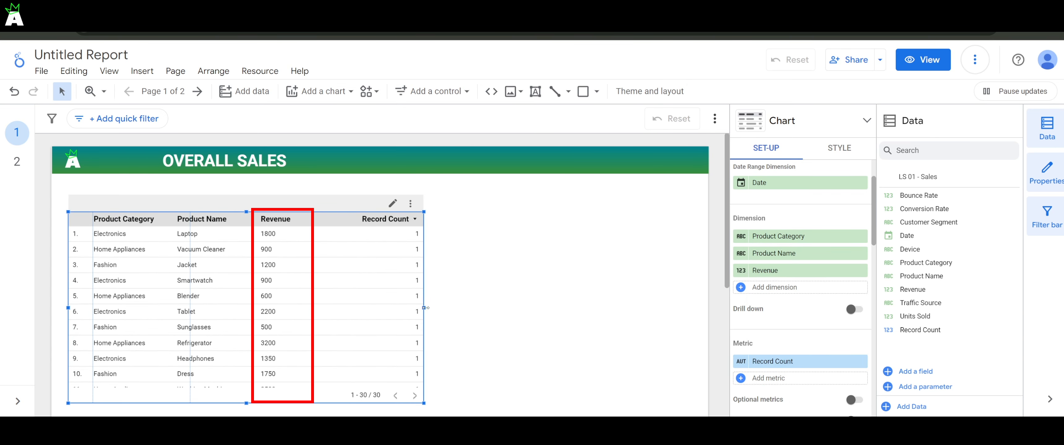
- Narrow the table around its four columns, adjusting the Product Name divider, and shift it slightly closer to the OVERALL SALES banner
{"action": "left_click_drag", "start_coordinate": [424, 308], "coordinate": [357, 306]}
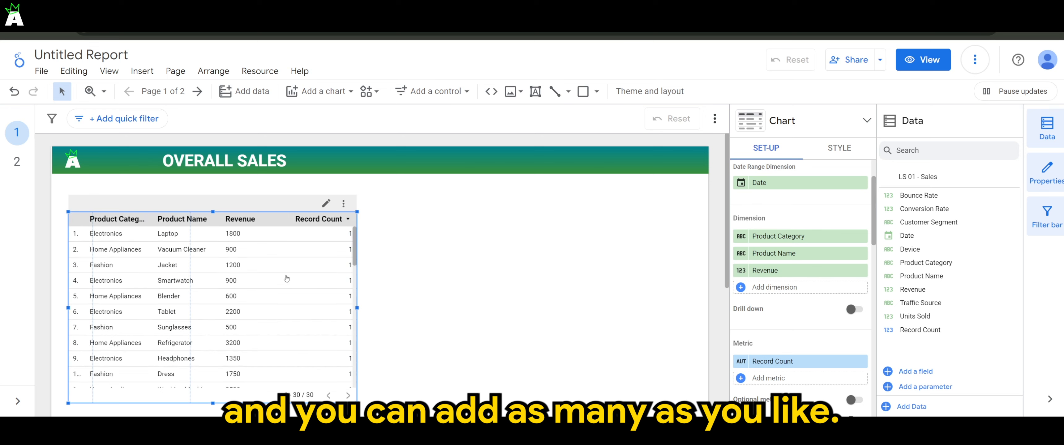
{"action": "left_click", "coordinate": [299, 221]}
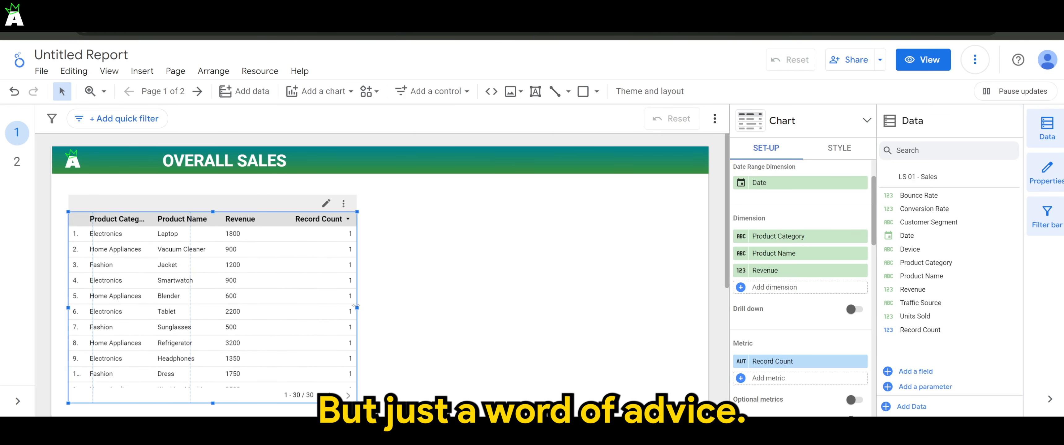
{"action": "left_click_drag", "start_coordinate": [357, 308], "coordinate": [333, 308]}
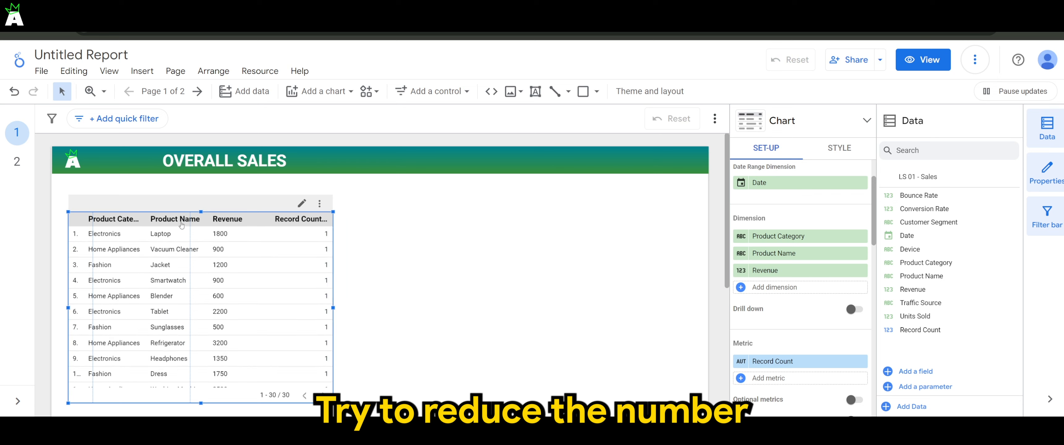
{"action": "left_click_drag", "start_coordinate": [190, 259], "coordinate": [214, 264]}
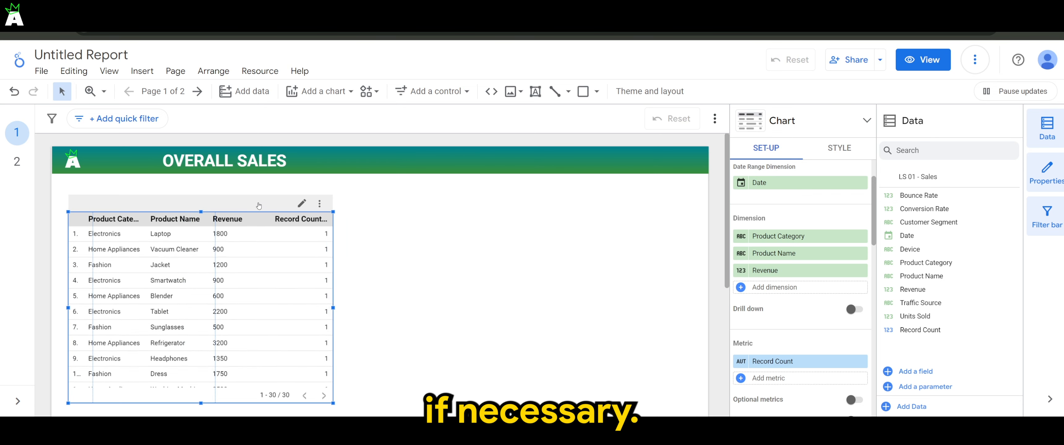
{"action": "key", "text": "Escape"}
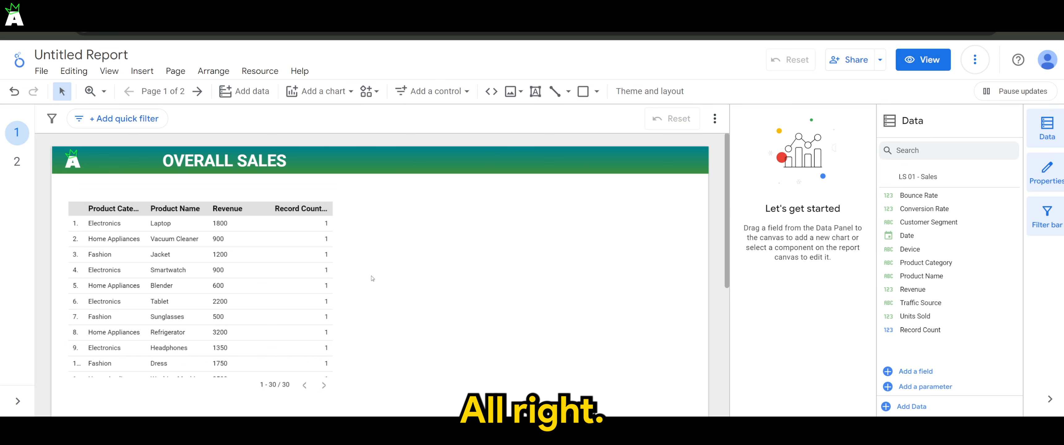
- Review the table's set-up options, including dimensions, metrics, number of rows, summary row, sorting and default date range
{"action": "left_click", "coordinate": [272, 214]}
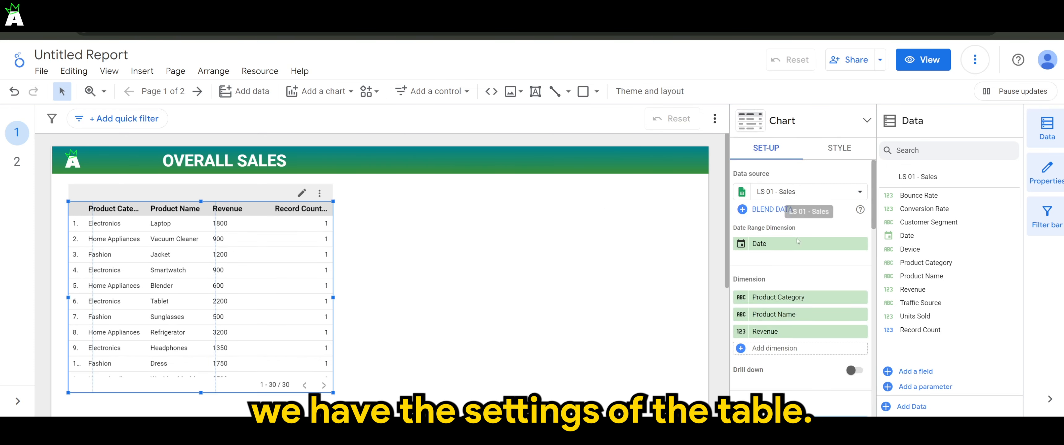
{"action": "scroll", "coordinate": [798, 247], "scroll_direction": "down", "scroll_amount": 10}
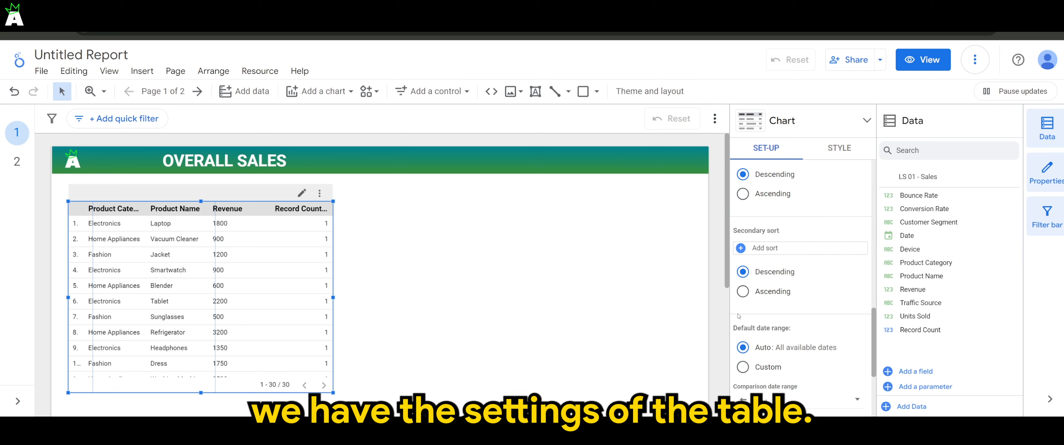
{"action": "scroll", "coordinate": [831, 330], "scroll_direction": "up", "scroll_amount": 8}
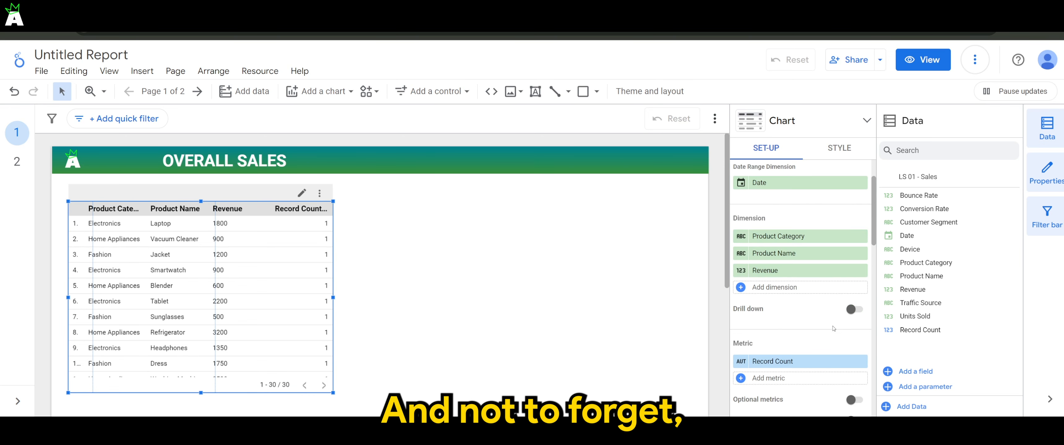
{"action": "scroll", "coordinate": [831, 330], "scroll_direction": "down", "scroll_amount": 3}
{"action": "scroll", "coordinate": [826, 328], "scroll_direction": "up", "scroll_amount": 2}
{"action": "scroll", "coordinate": [827, 333], "scroll_direction": "down", "scroll_amount": 8}
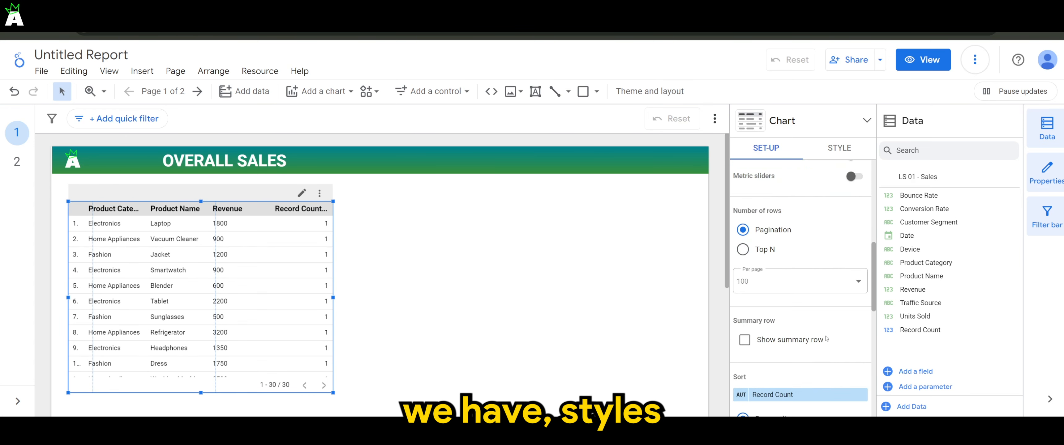
{"action": "scroll", "coordinate": [825, 341], "scroll_direction": "up", "scroll_amount": 7}
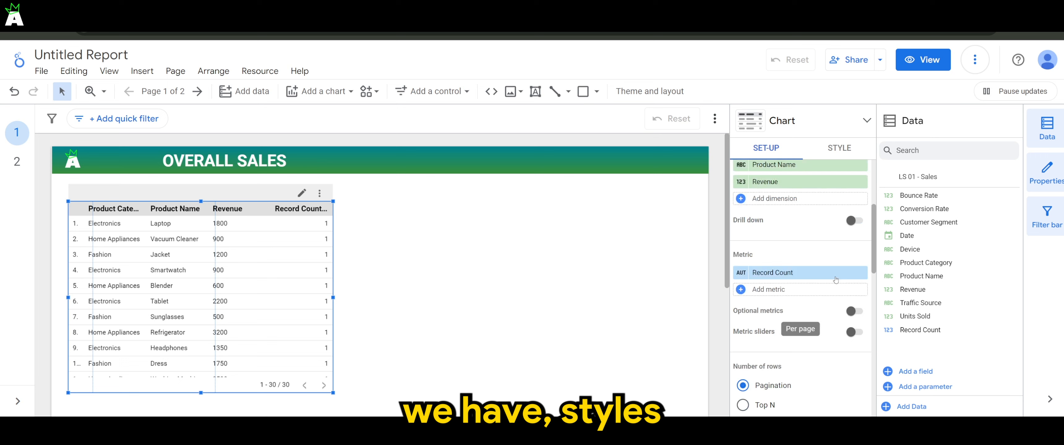
- Set the table header's background colour to teal and widen the table to give its columns more room
{"action": "left_click", "coordinate": [840, 148]}
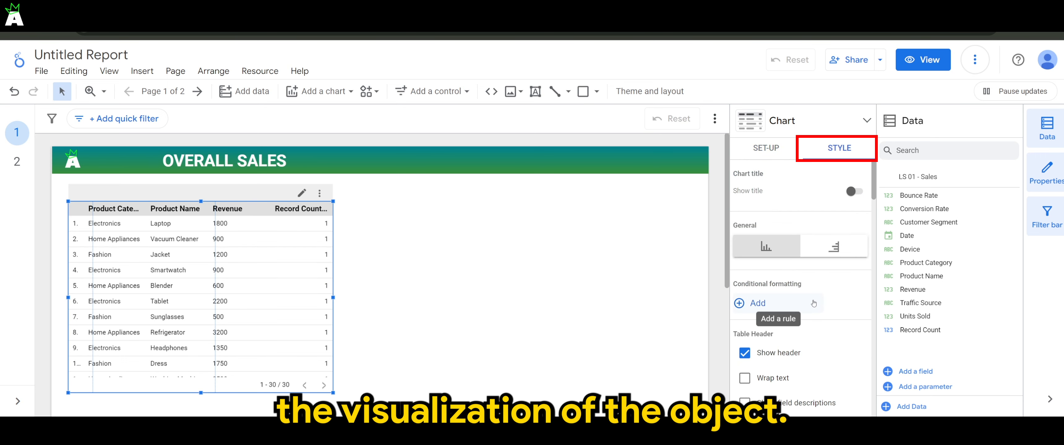
{"action": "scroll", "coordinate": [809, 303], "scroll_direction": "down", "scroll_amount": 2}
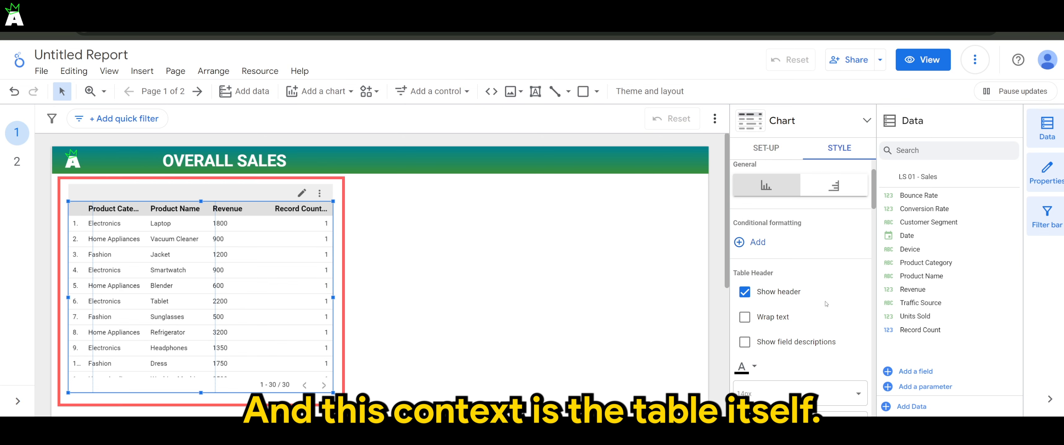
{"action": "scroll", "coordinate": [809, 305], "scroll_direction": "down", "scroll_amount": 3}
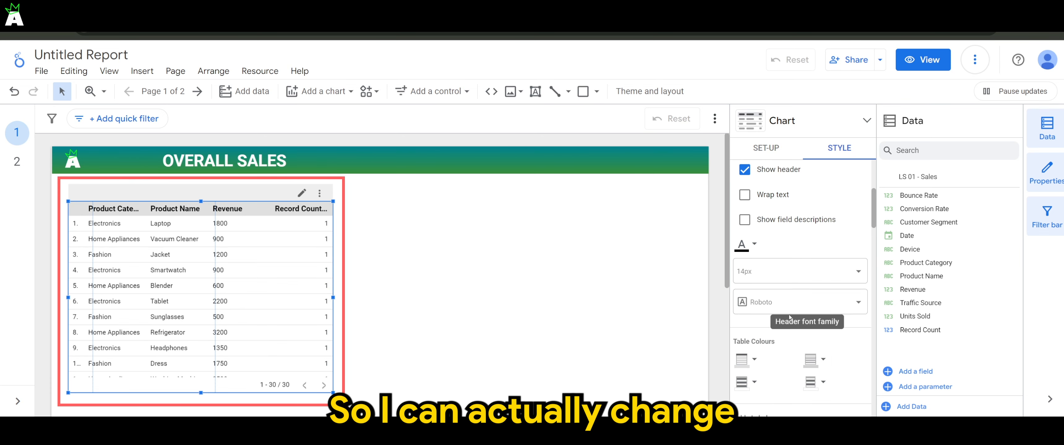
{"action": "scroll", "coordinate": [789, 318], "scroll_direction": "down", "scroll_amount": 3}
{"action": "left_click", "coordinate": [754, 237]}
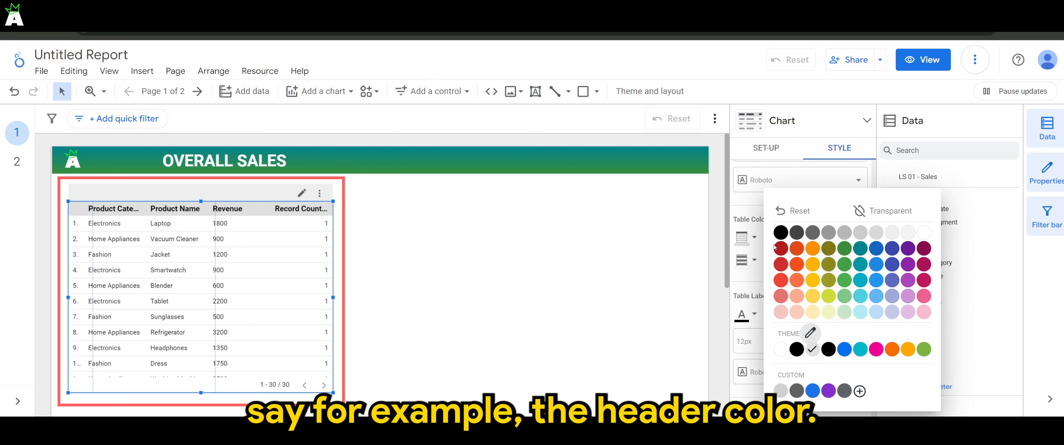
{"action": "left_click", "coordinate": [860, 248]}
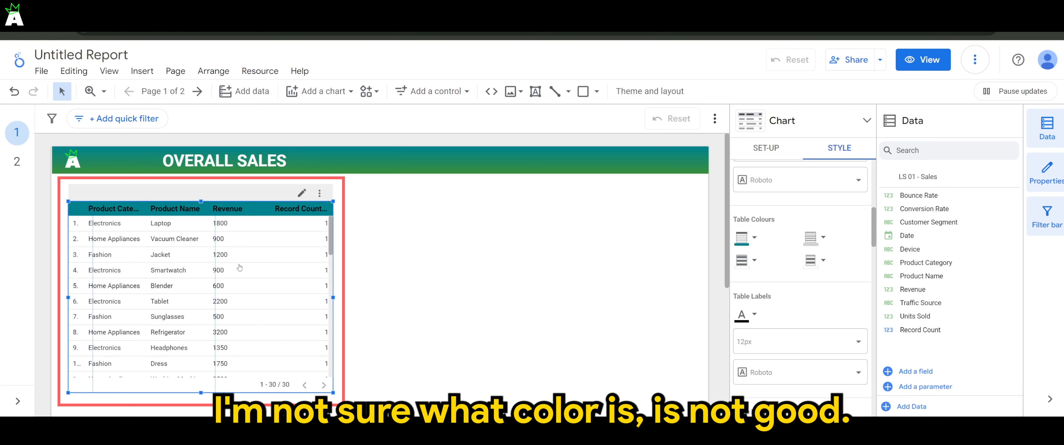
{"action": "left_click_drag", "start_coordinate": [333, 298], "coordinate": [391, 304]}
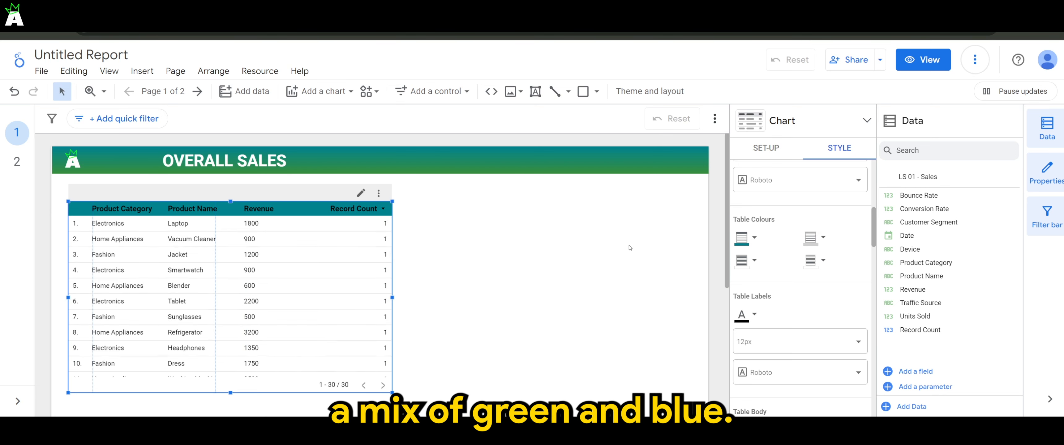
- Set the font size of the table labels to 16px
{"action": "scroll", "coordinate": [832, 297], "scroll_direction": "down", "scroll_amount": 3}
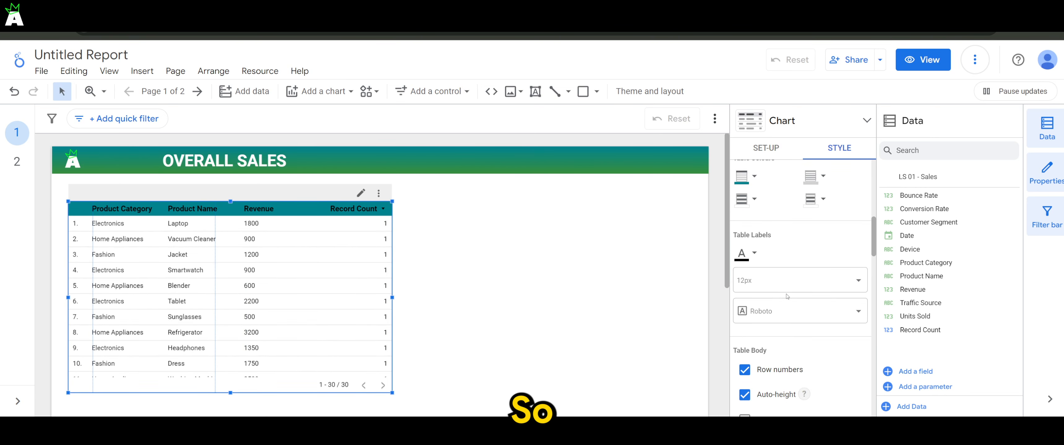
{"action": "scroll", "coordinate": [783, 299], "scroll_direction": "down", "scroll_amount": 5}
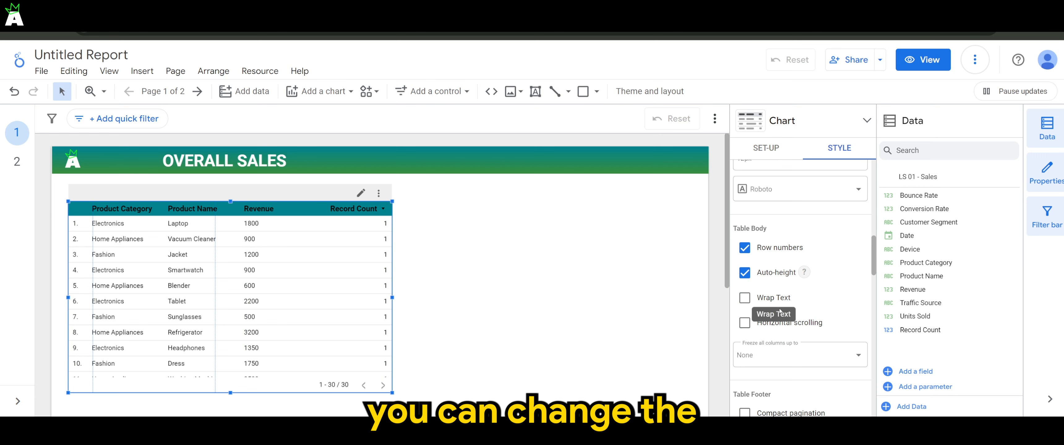
{"action": "scroll", "coordinate": [784, 299], "scroll_direction": "up", "scroll_amount": 5}
{"action": "left_click", "coordinate": [788, 281]}
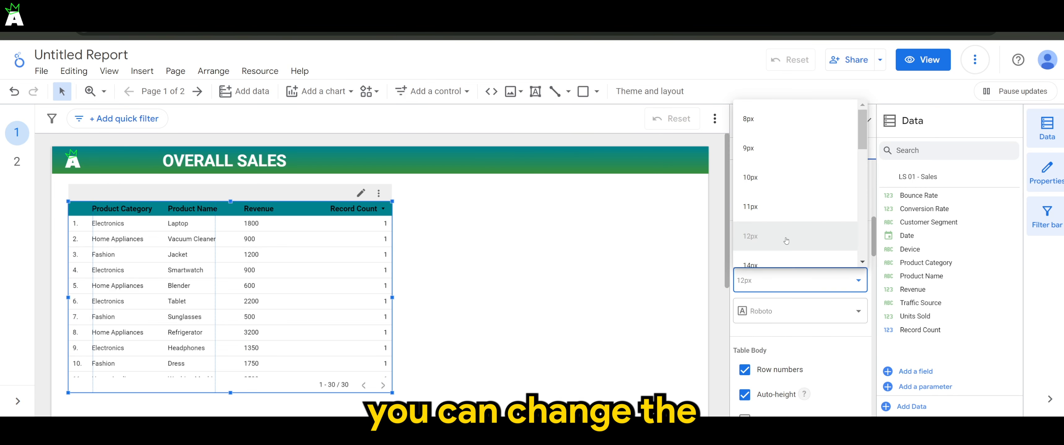
{"action": "scroll", "coordinate": [781, 237], "scroll_direction": "down", "scroll_amount": 3}
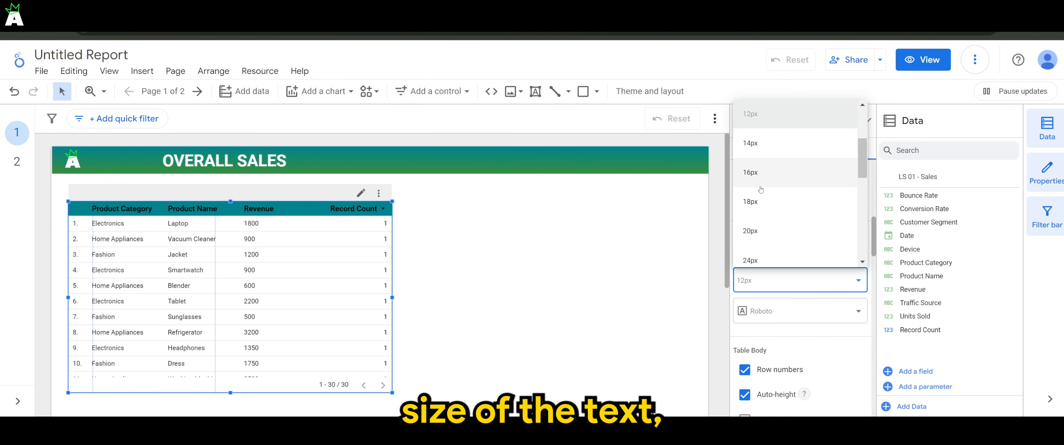
{"action": "left_click", "coordinate": [764, 172]}
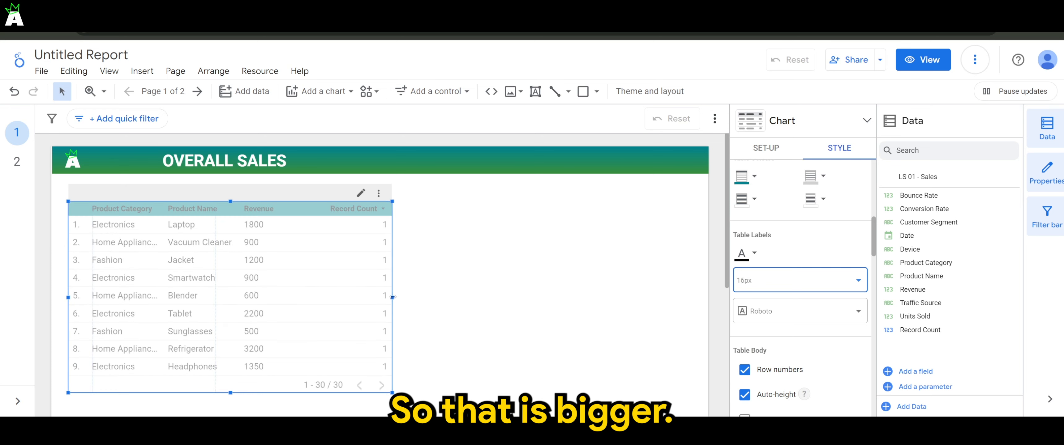
{"action": "left_click", "coordinate": [487, 294]}
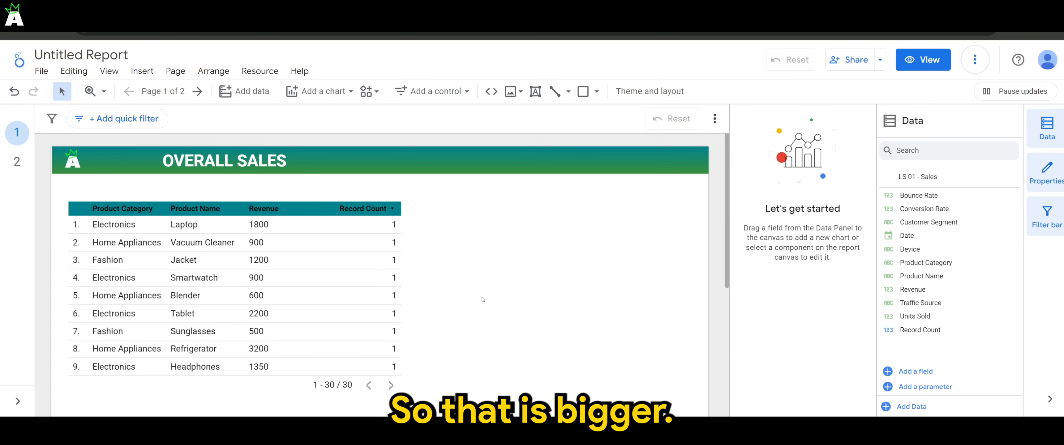
- Change the table header's font colour to white
{"action": "left_click", "coordinate": [194, 278]}
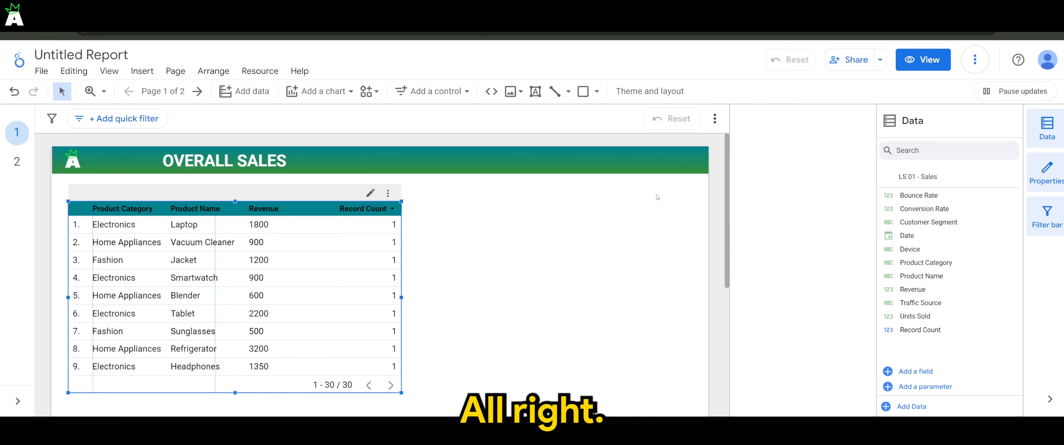
{"action": "left_click", "coordinate": [837, 154]}
{"action": "scroll", "coordinate": [806, 256], "scroll_direction": "down", "scroll_amount": 5}
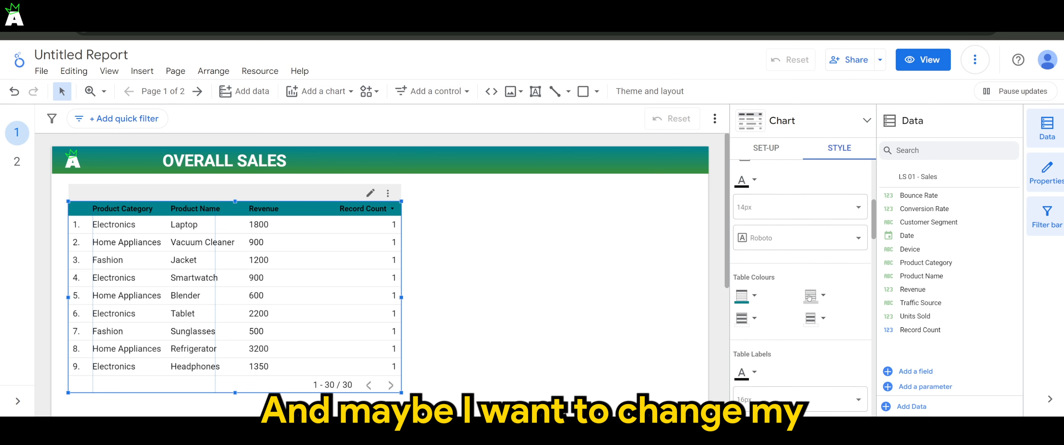
{"action": "left_click", "coordinate": [753, 245]}
{"action": "left_click", "coordinate": [923, 234]}
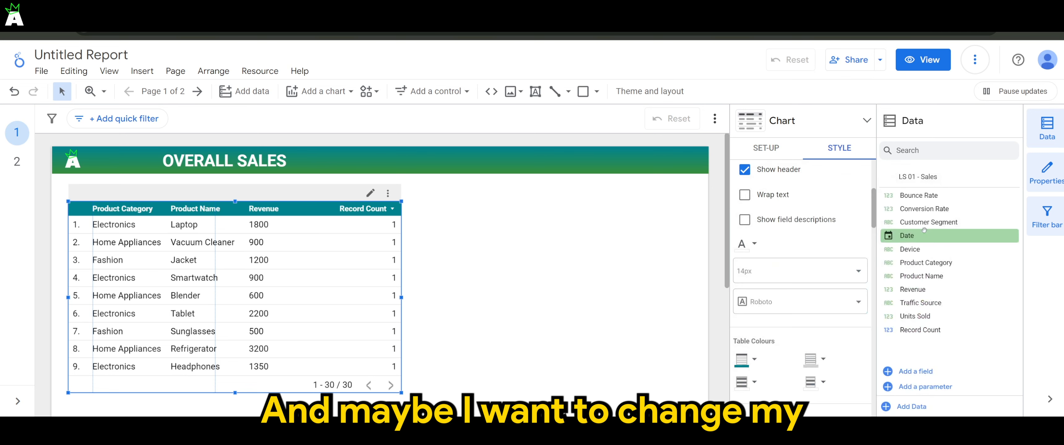
{"action": "left_click", "coordinate": [506, 248]}
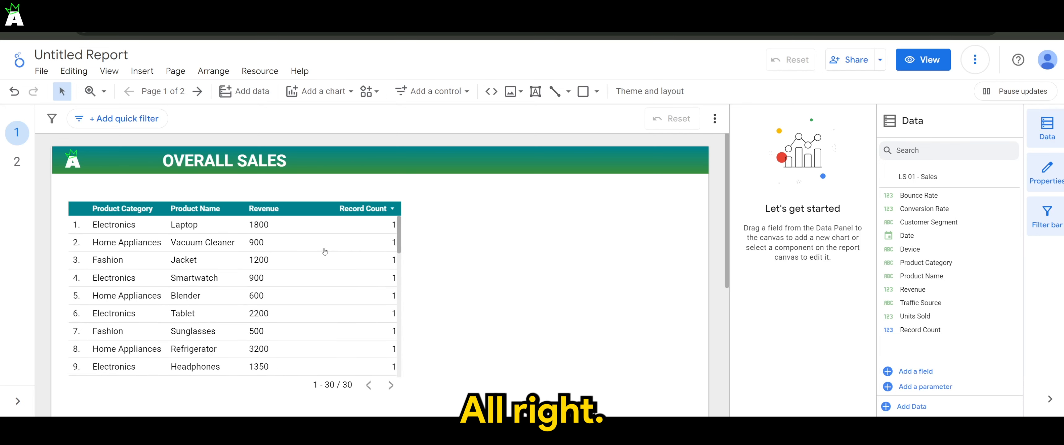
- Narrow the table from its right edge, leaving more free space beside it on the page
{"action": "left_click", "coordinate": [337, 227]}
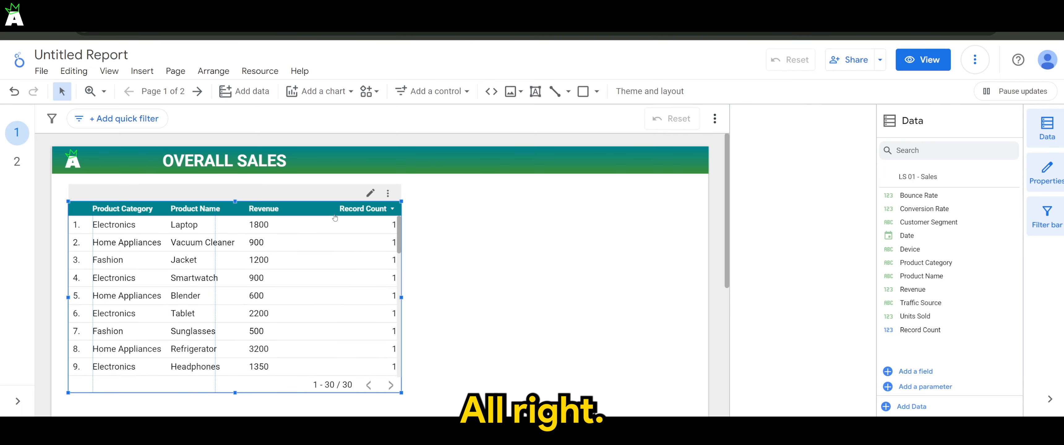
{"action": "left_click_drag", "start_coordinate": [401, 297], "coordinate": [351, 297]}
{"action": "left_click", "coordinate": [412, 293]}
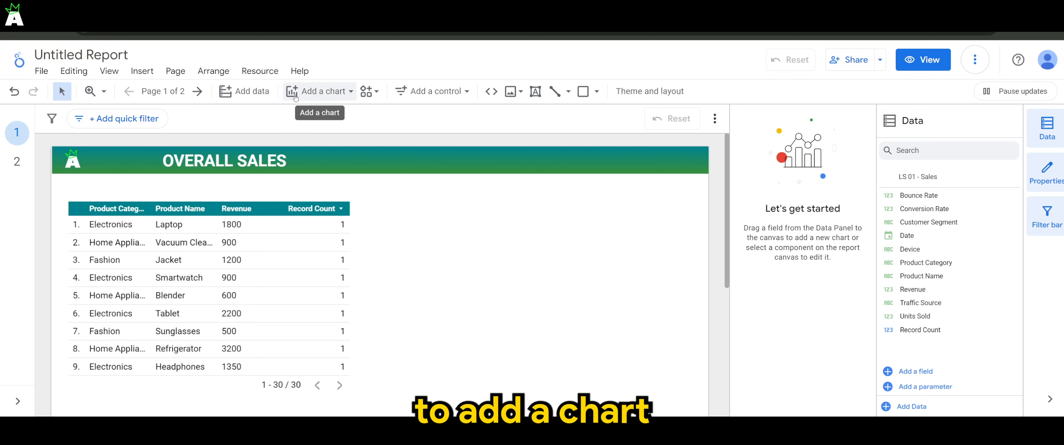
- Add a column chart of record count by product category in the free space beside the product table
{"action": "left_click", "coordinate": [318, 92]}
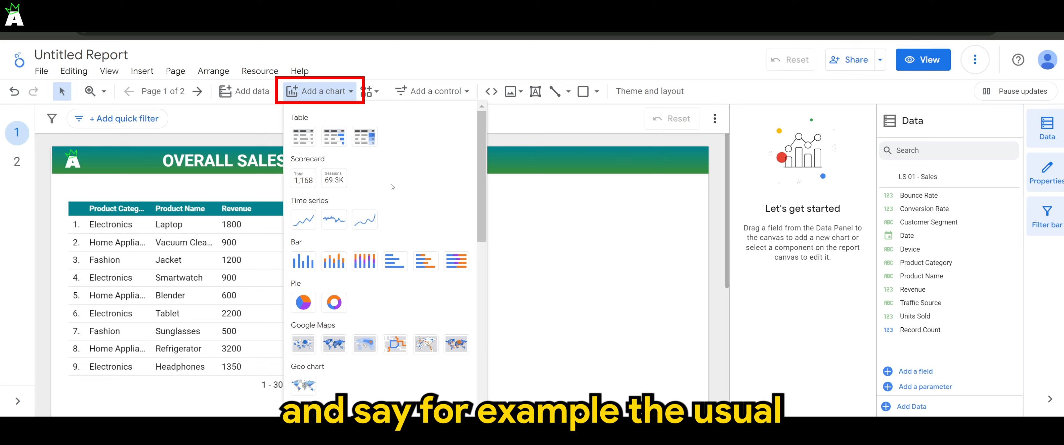
{"action": "scroll", "coordinate": [393, 186], "scroll_direction": "down", "scroll_amount": 2}
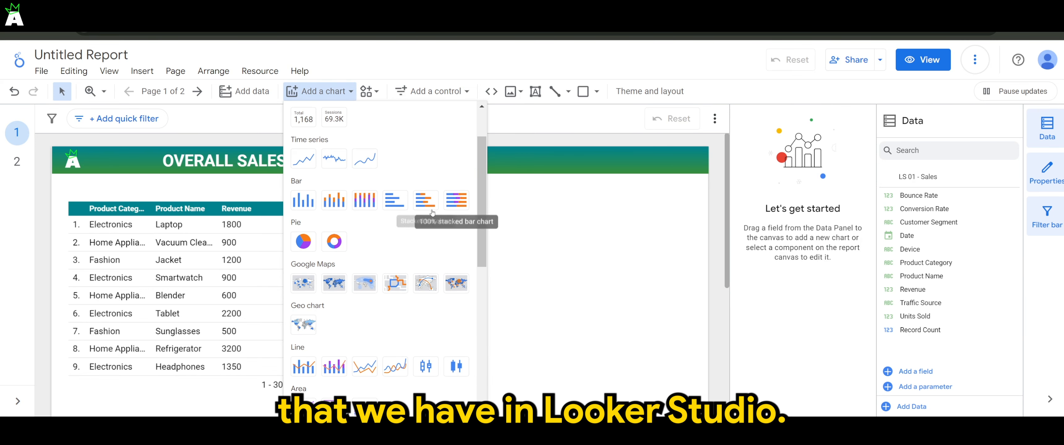
{"action": "left_click", "coordinate": [300, 207]}
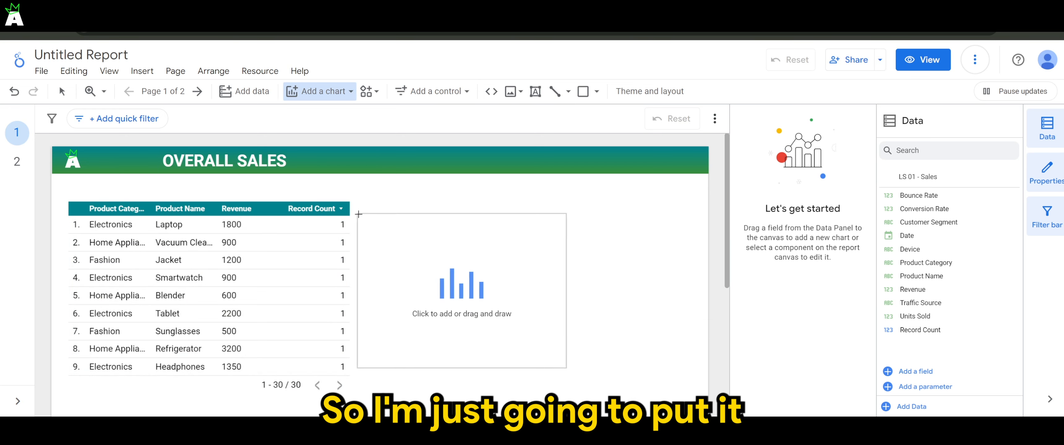
{"action": "left_click", "coordinate": [355, 204]}
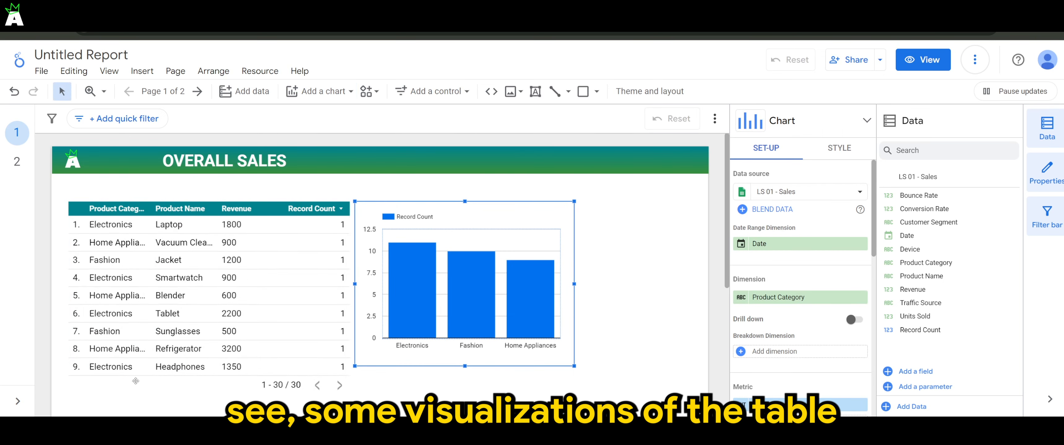
{"action": "left_click", "coordinate": [141, 398]}
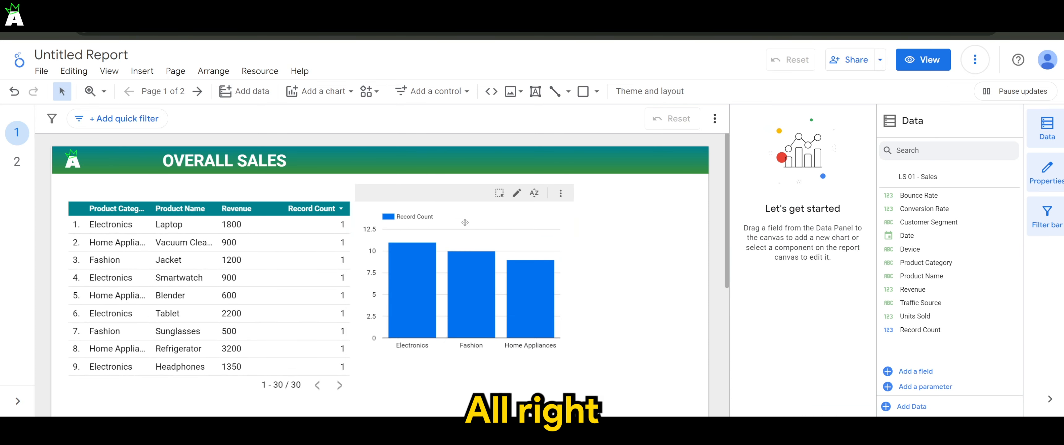
- Change the column chart's dimension to Product Name
{"action": "left_click", "coordinate": [459, 203]}
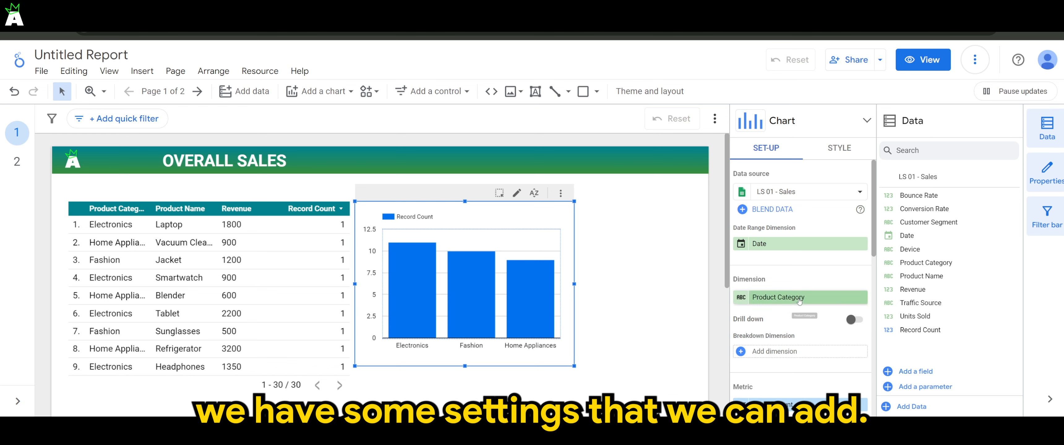
{"action": "scroll", "coordinate": [820, 304], "scroll_direction": "down", "scroll_amount": 5}
{"action": "scroll", "coordinate": [820, 303], "scroll_direction": "up", "scroll_amount": 5}
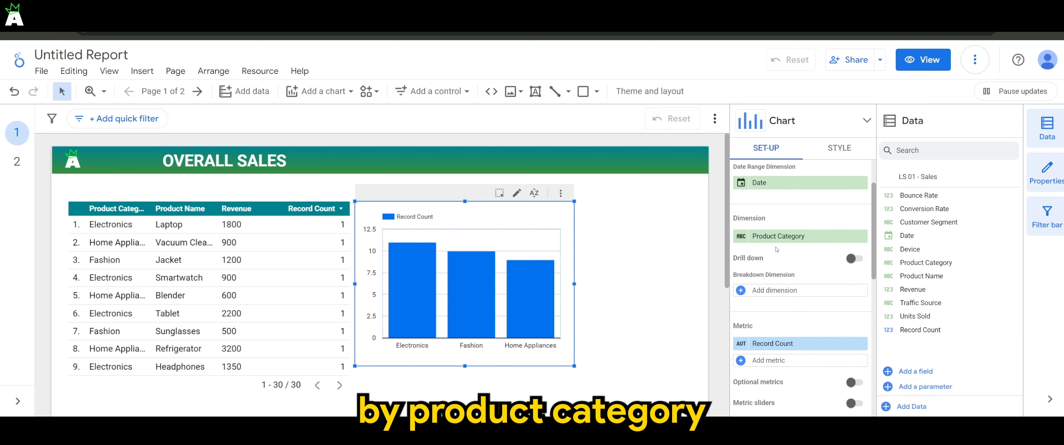
{"action": "left_click", "coordinate": [768, 236]}
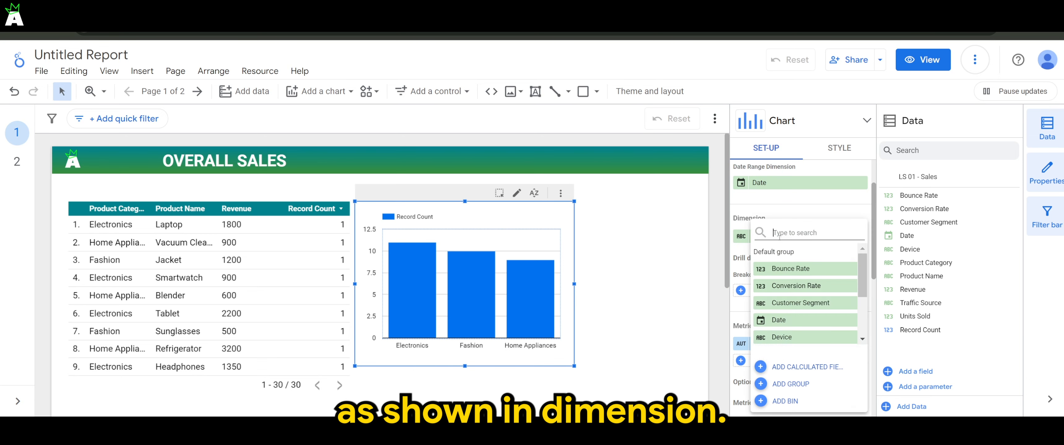
{"action": "scroll", "coordinate": [817, 326], "scroll_direction": "down", "scroll_amount": 2}
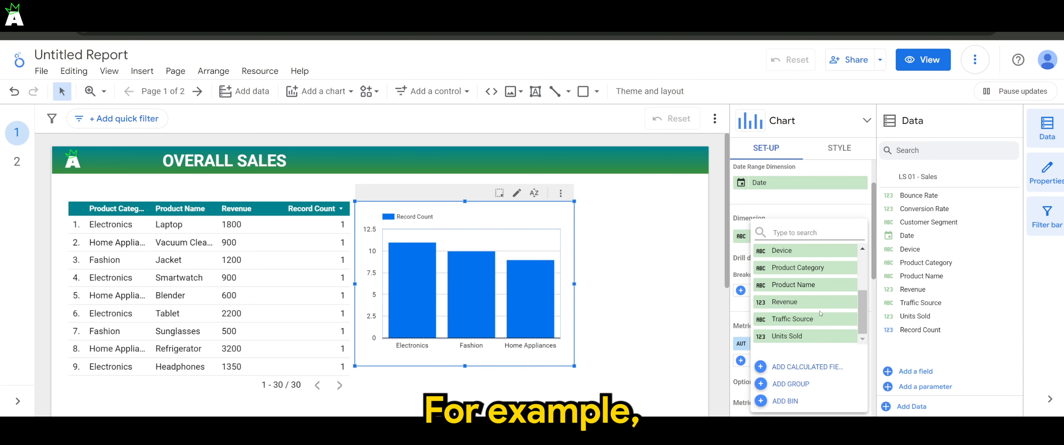
{"action": "scroll", "coordinate": [822, 313], "scroll_direction": "up", "scroll_amount": 3}
{"action": "scroll", "coordinate": [826, 314], "scroll_direction": "down", "scroll_amount": 2}
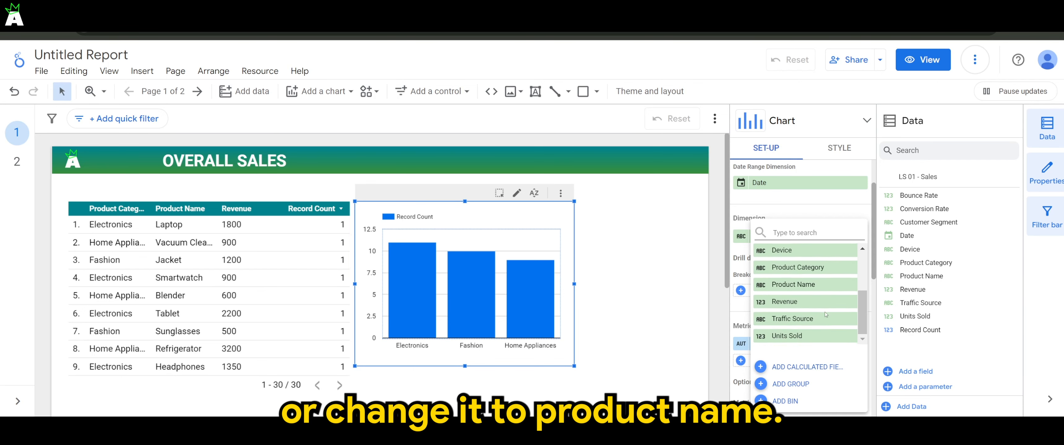
{"action": "left_click", "coordinate": [800, 314]}
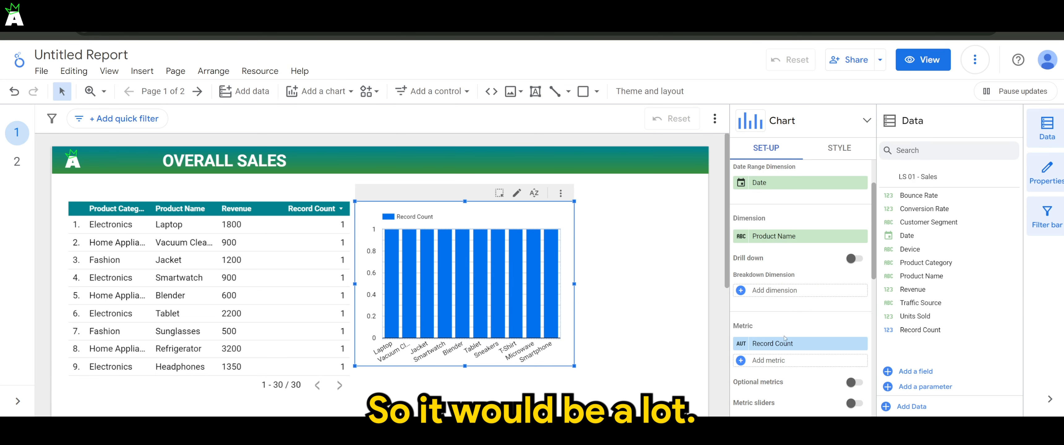
- Set the column chart's dimension back to Product Category
{"action": "left_click", "coordinate": [793, 237]}
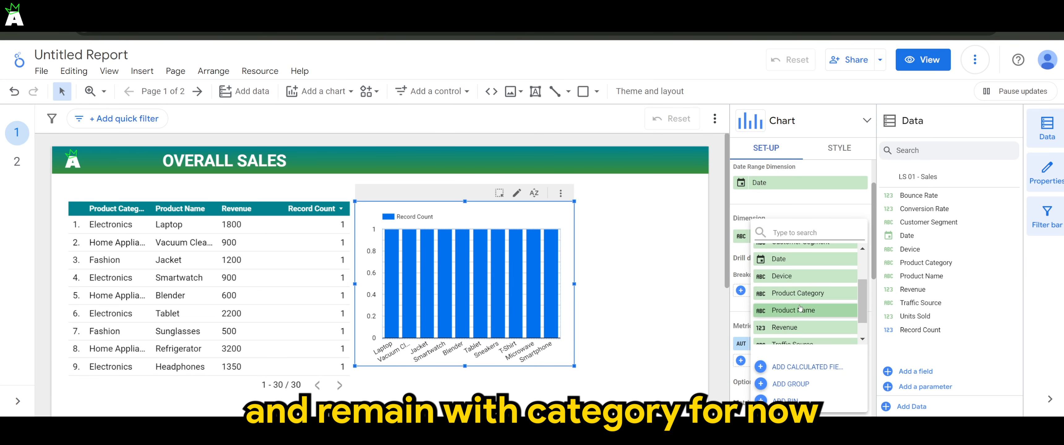
{"action": "left_click", "coordinate": [798, 293]}
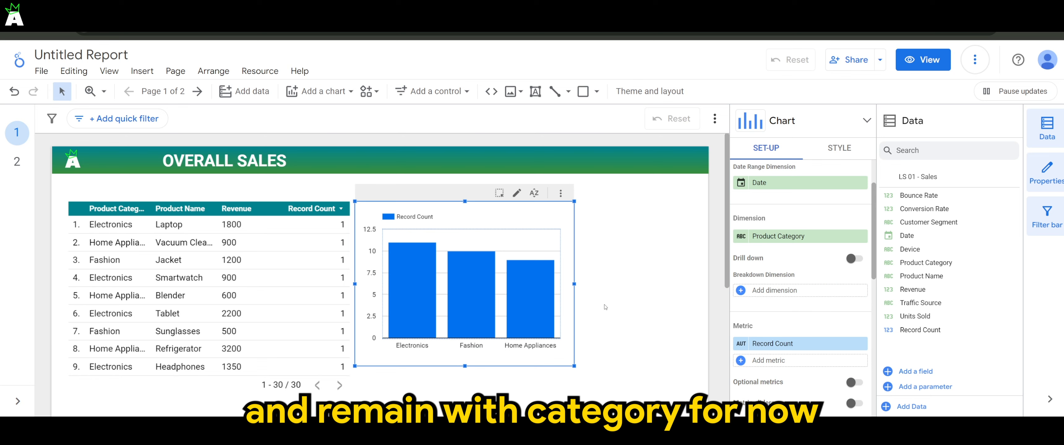
{"action": "left_click", "coordinate": [595, 305]}
- Add a pie chart by product category next to the column chart
{"action": "left_click", "coordinate": [328, 101]}
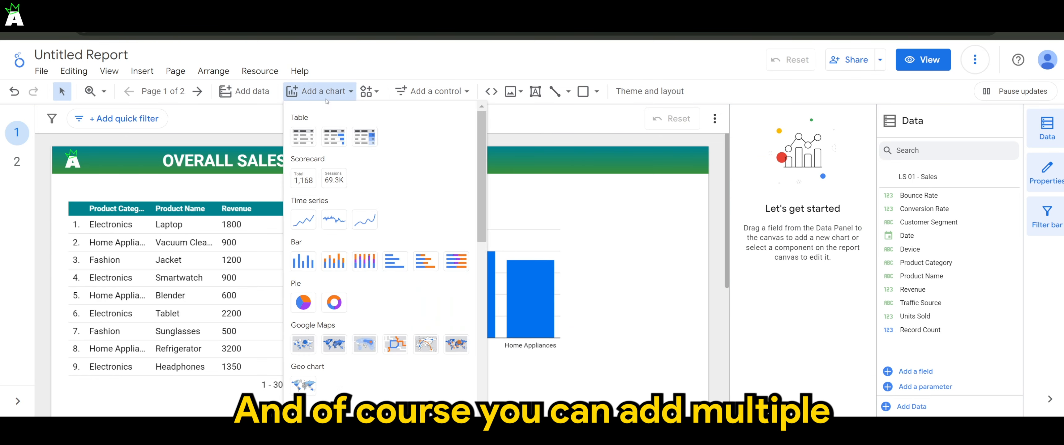
{"action": "scroll", "coordinate": [303, 310], "scroll_direction": "down", "scroll_amount": 2}
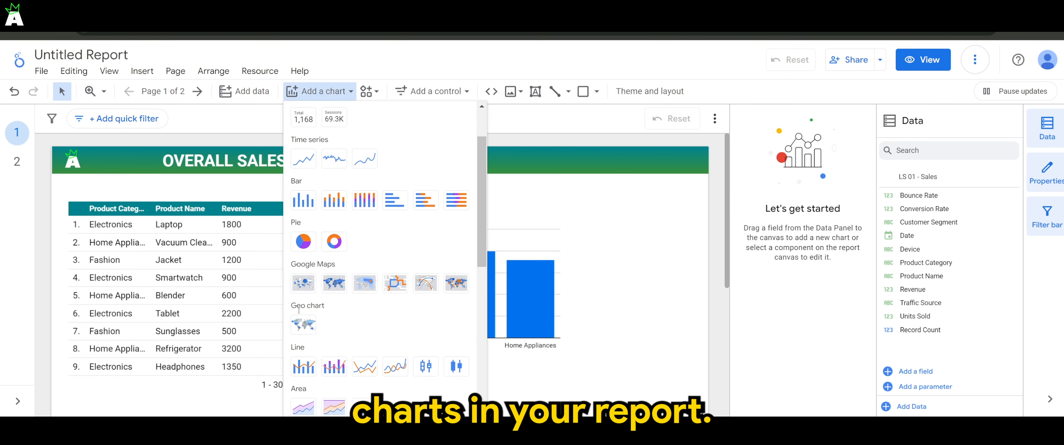
{"action": "left_click", "coordinate": [300, 242]}
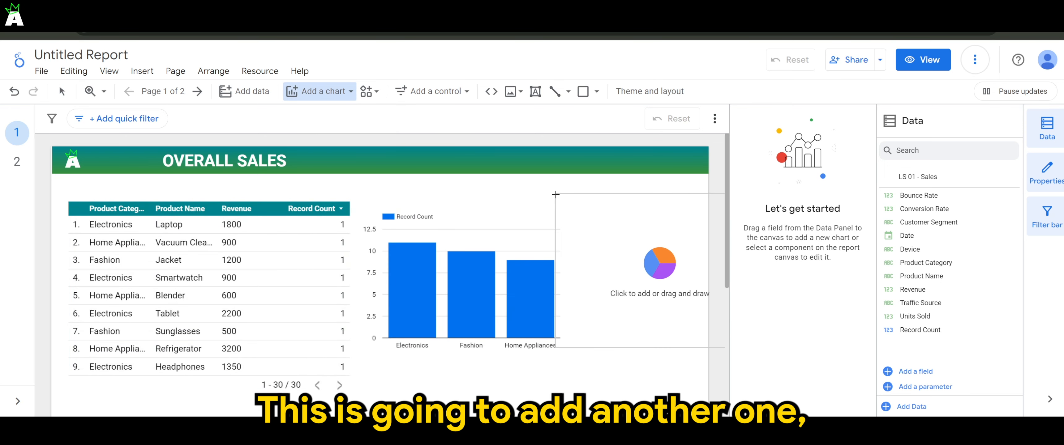
{"action": "left_click", "coordinate": [546, 196]}
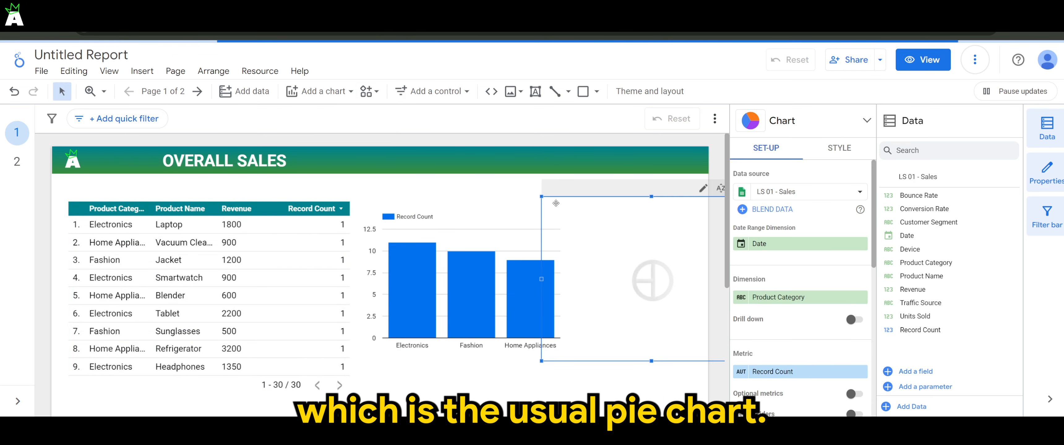
- Shrink the pie chart and the column chart so that they no longer overlap
{"action": "left_click_drag", "start_coordinate": [548, 200], "coordinate": [596, 221]}
{"action": "left_click_drag", "start_coordinate": [614, 230], "coordinate": [487, 213]}
{"action": "left_click", "coordinate": [530, 234]}
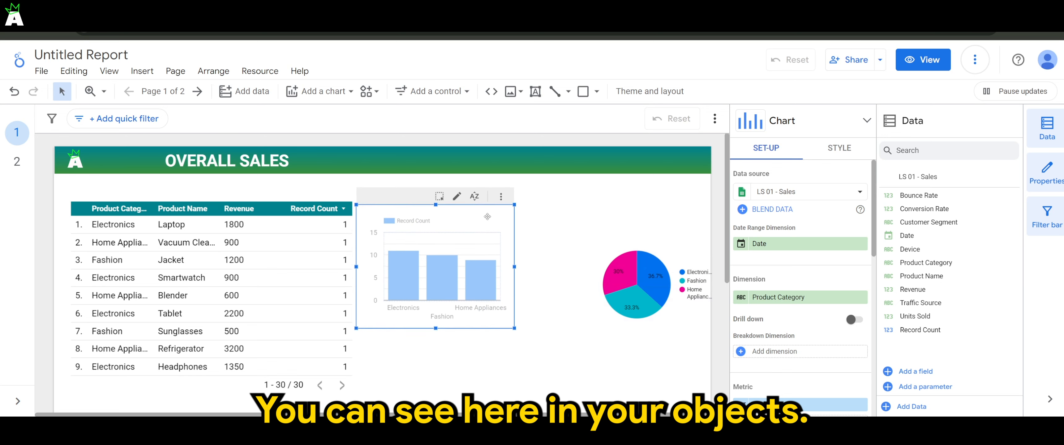
- Clear the accidental Electronics cross-filter and enlarge the pie chart to fill the space up to the page's edge
{"action": "left_click", "coordinate": [655, 277]}
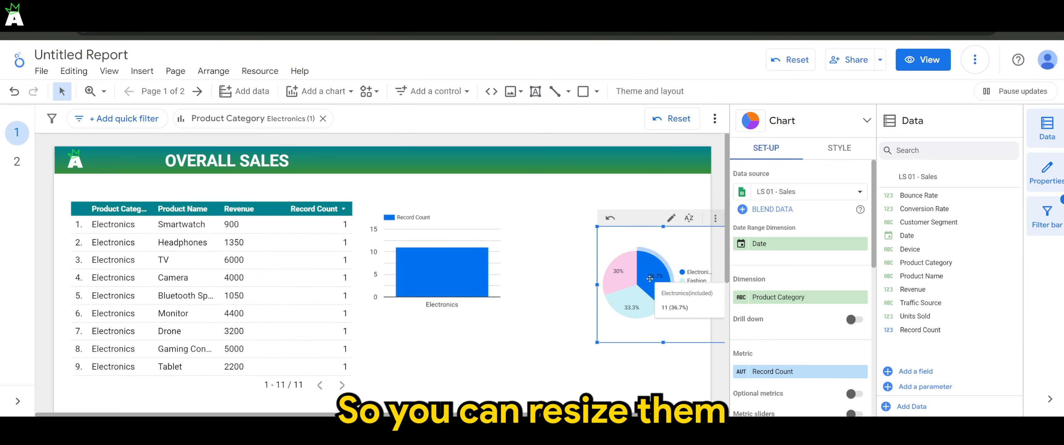
{"action": "left_click", "coordinate": [611, 218]}
{"action": "left_click_drag", "start_coordinate": [614, 222], "coordinate": [534, 213]}
{"action": "left_click_drag", "start_coordinate": [647, 333], "coordinate": [688, 359]}
{"action": "left_click_drag", "start_coordinate": [561, 211], "coordinate": [581, 215]}
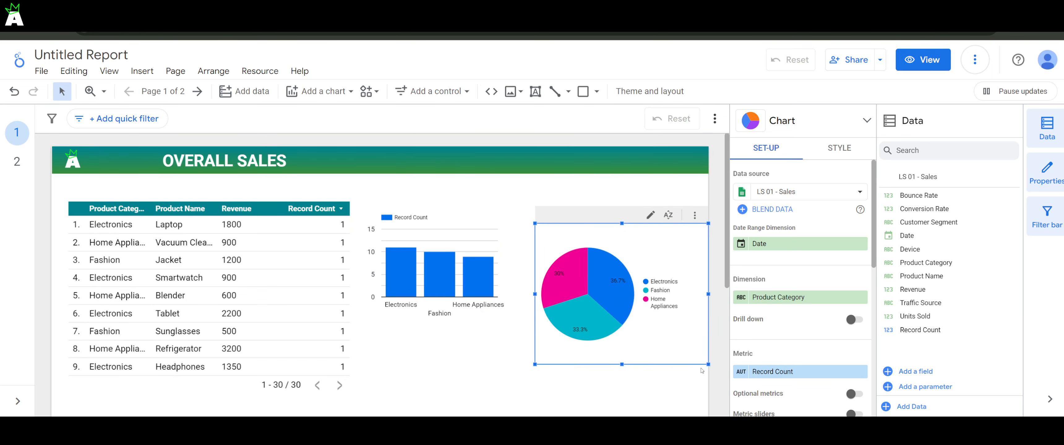
{"action": "left_click_drag", "start_coordinate": [708, 364], "coordinate": [712, 380]}
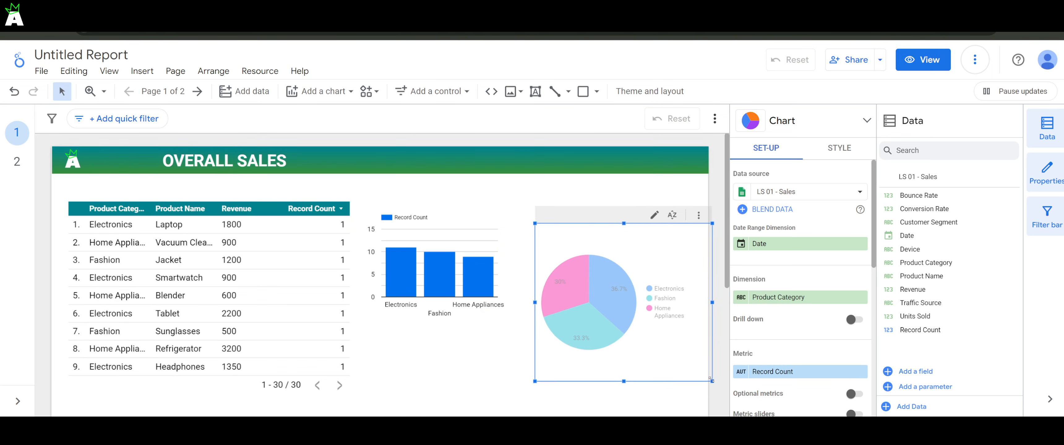
- Enlarge the column chart up to the pie chart, aligning both charts' lower edges
{"action": "left_click", "coordinate": [510, 278]}
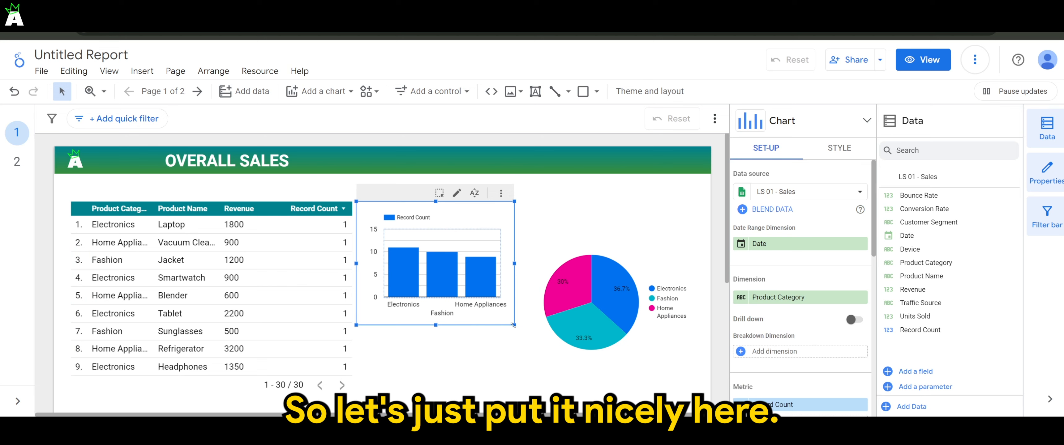
{"action": "left_click_drag", "start_coordinate": [513, 325], "coordinate": [533, 381]}
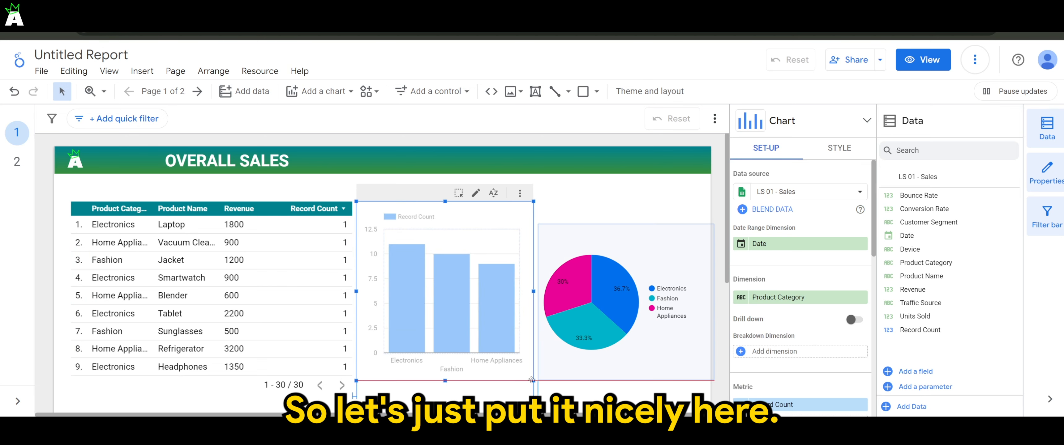
{"action": "left_click", "coordinate": [570, 407]}
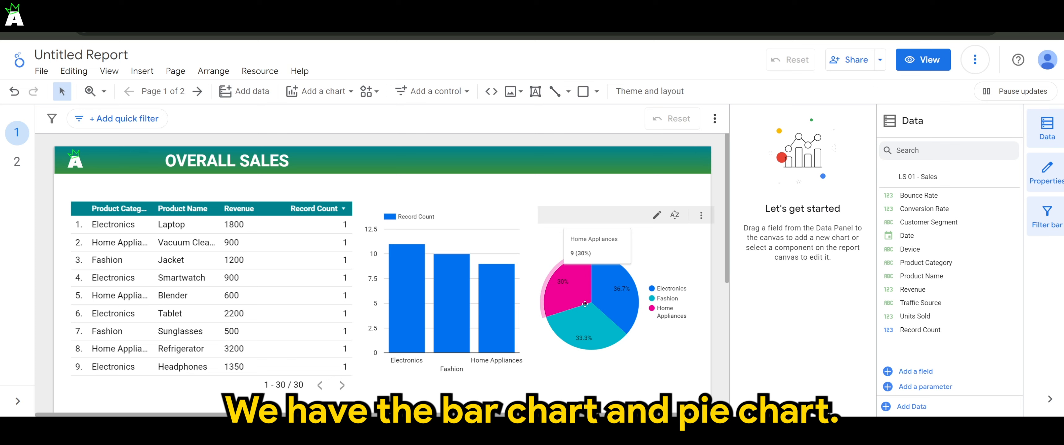
- Set the pie chart's slice labels to display Value
{"action": "left_click", "coordinate": [646, 241]}
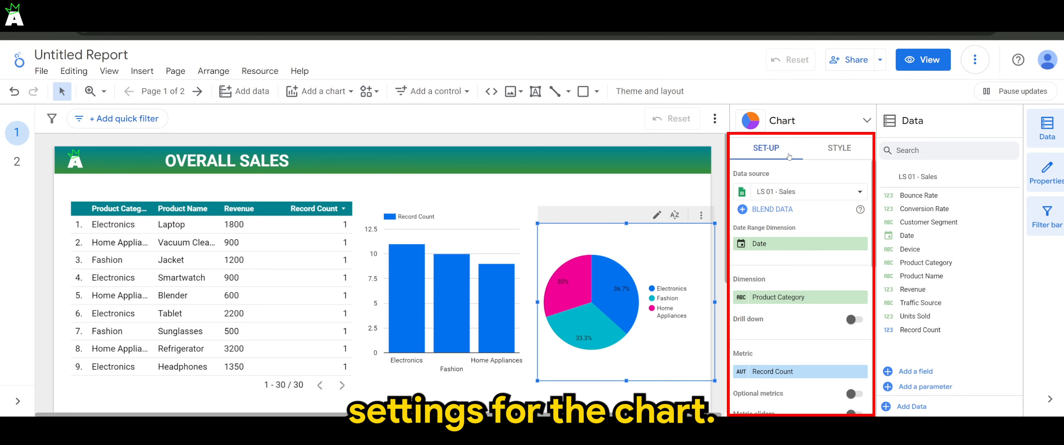
{"action": "mouse_move", "coordinate": [599, 326]}
{"action": "scroll", "coordinate": [822, 304], "scroll_direction": "down", "scroll_amount": 3}
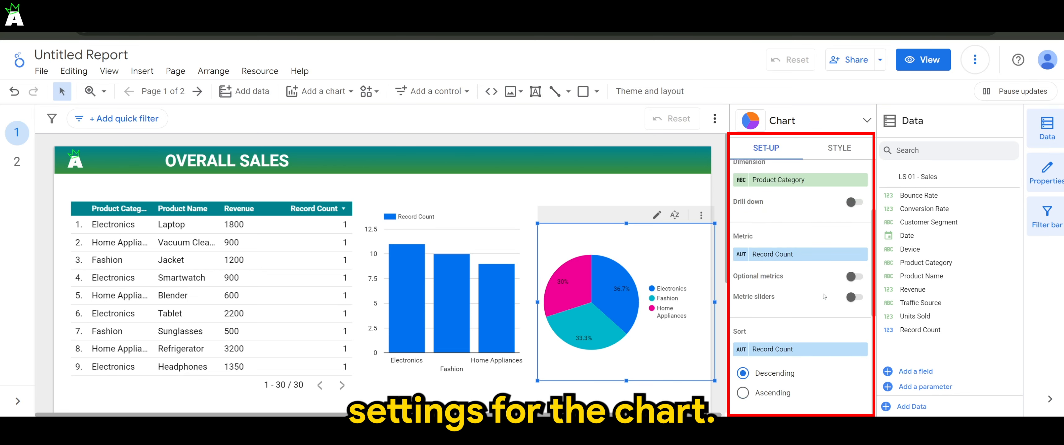
{"action": "scroll", "coordinate": [824, 306], "scroll_direction": "up", "scroll_amount": 3}
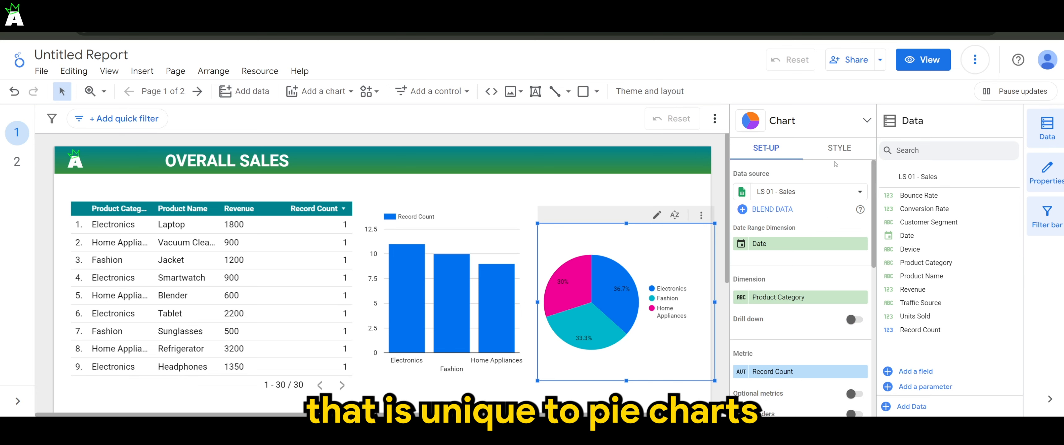
{"action": "left_click", "coordinate": [838, 152]}
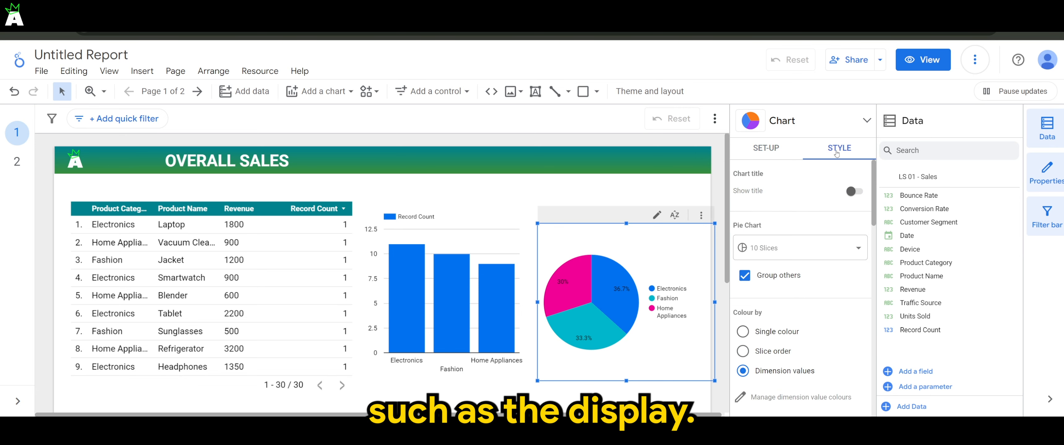
{"action": "scroll", "coordinate": [803, 281], "scroll_direction": "down", "scroll_amount": 5}
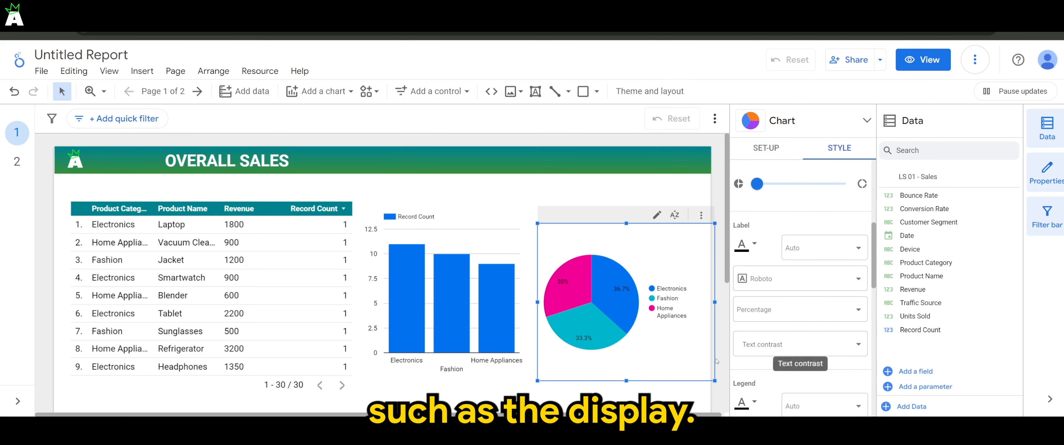
{"action": "mouse_move", "coordinate": [619, 300]}
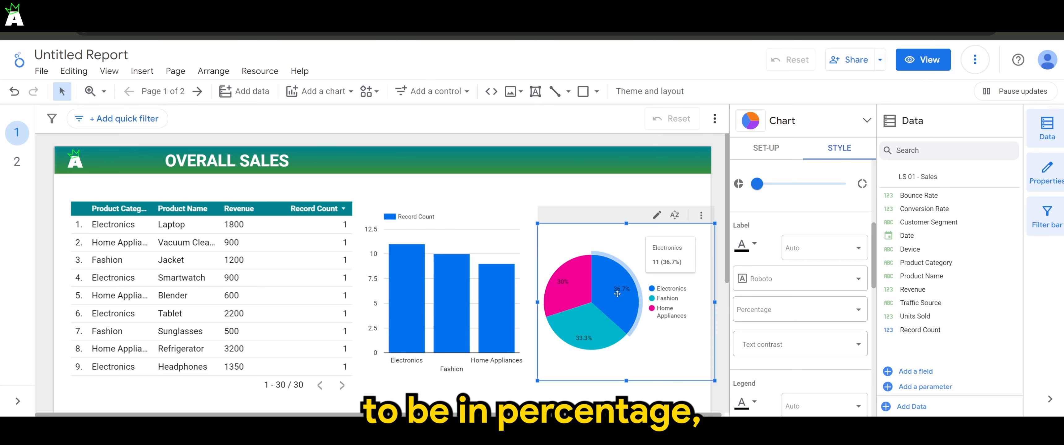
{"action": "left_click", "coordinate": [795, 317]}
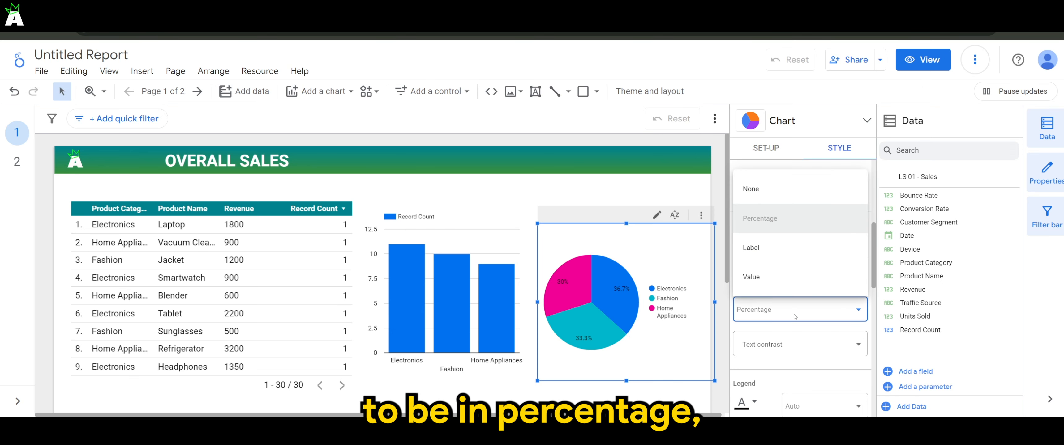
{"action": "left_click", "coordinate": [796, 316]}
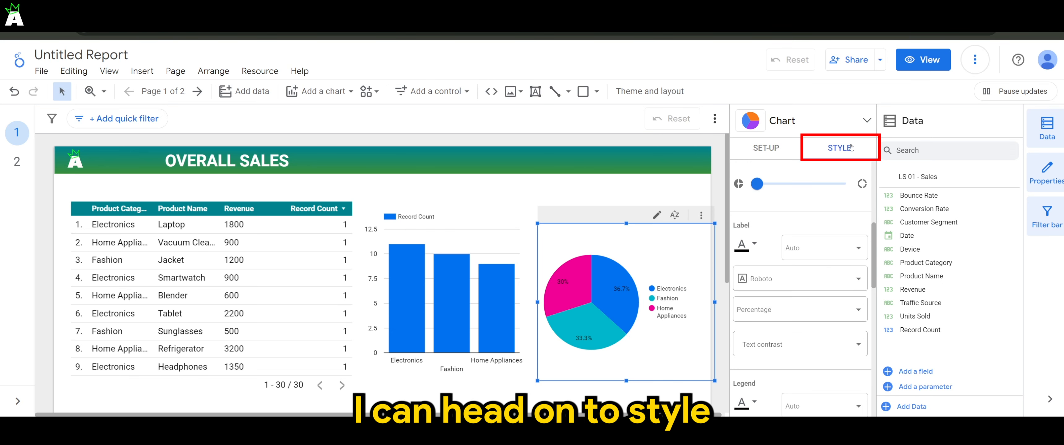
{"action": "left_click", "coordinate": [777, 311]}
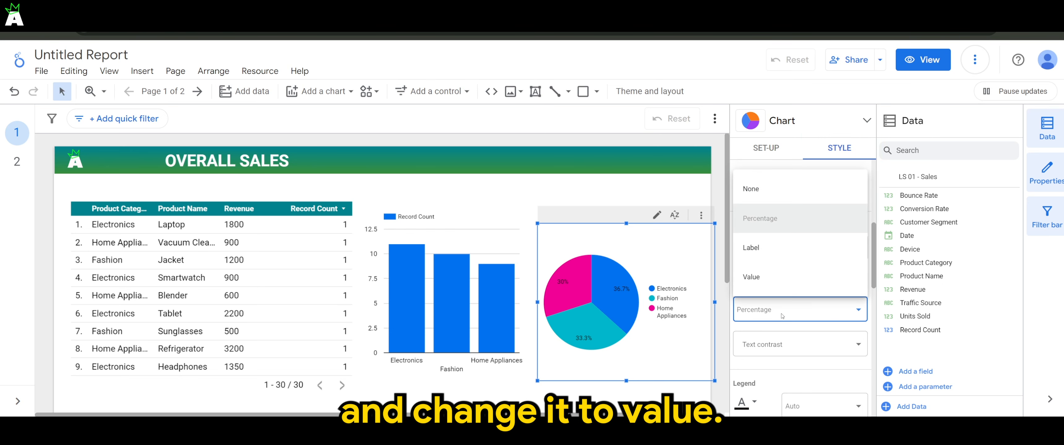
{"action": "left_click", "coordinate": [766, 284]}
{"action": "left_click", "coordinate": [670, 394]}
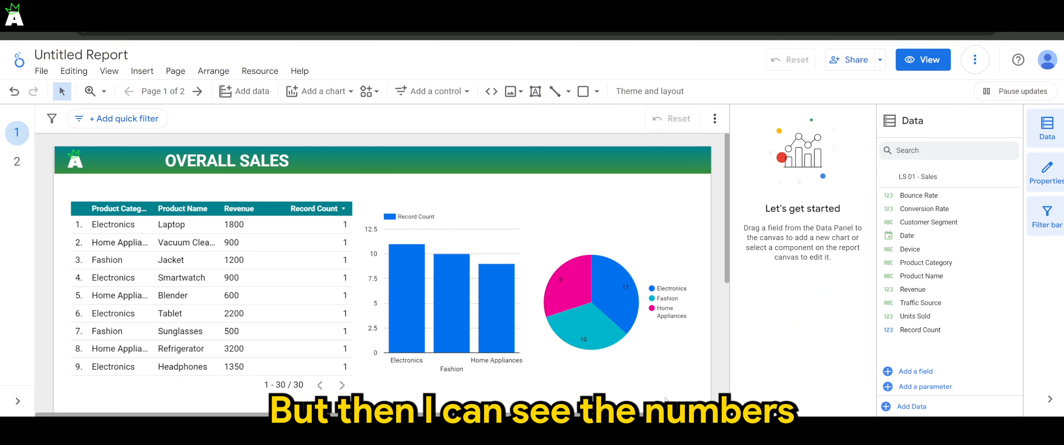
{"action": "mouse_move", "coordinate": [630, 308]}
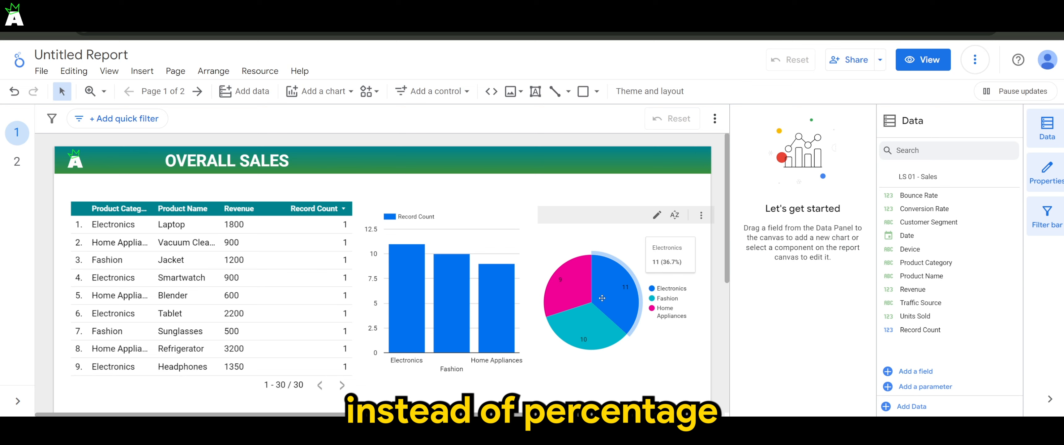
- Add a drop-down list control to the report page, directly above the column chart
{"action": "mouse_move", "coordinate": [576, 286]}
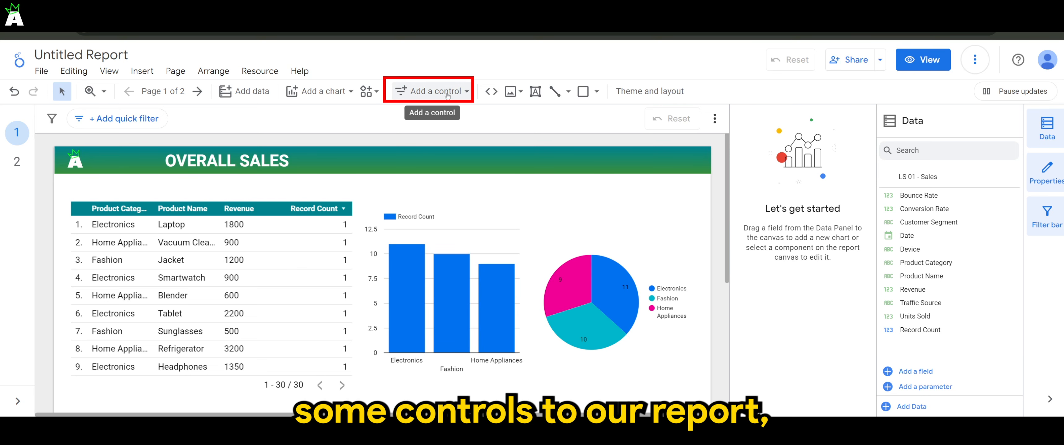
{"action": "left_click", "coordinate": [447, 96]}
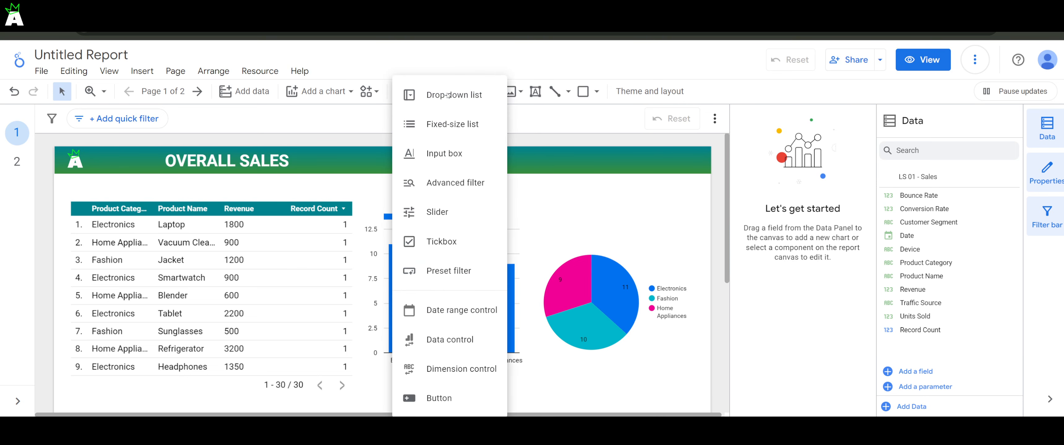
{"action": "left_click", "coordinate": [438, 98]}
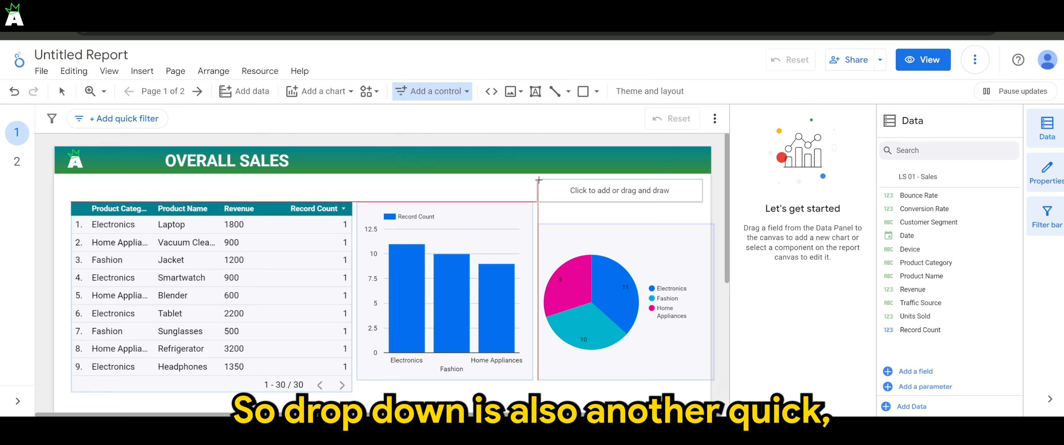
{"action": "left_click", "coordinate": [358, 177]}
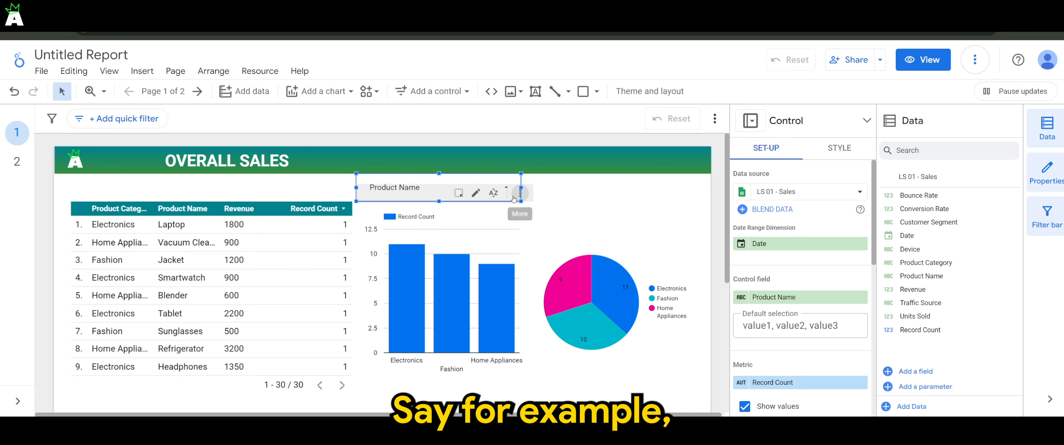
- Change the drop-down list's control field from Product Name to Product Category
{"action": "left_click", "coordinate": [467, 192]}
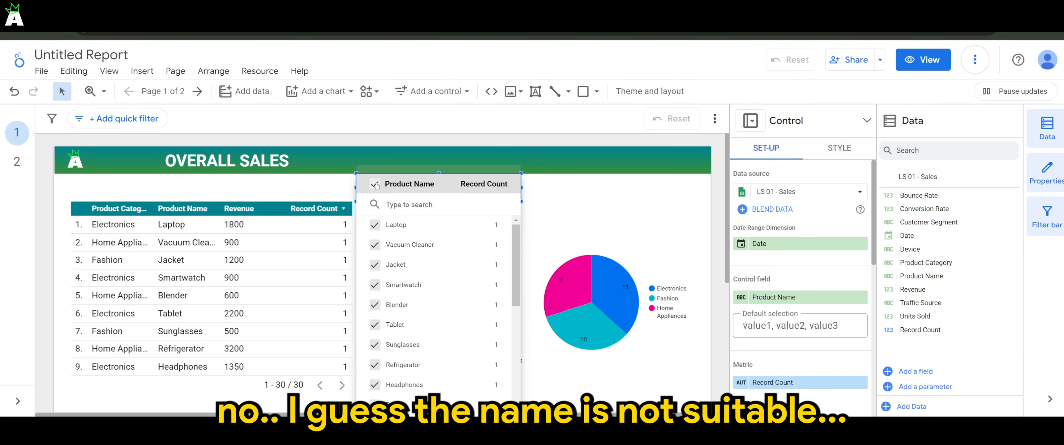
{"action": "left_click", "coordinate": [408, 185]}
{"action": "left_click", "coordinate": [604, 207]}
{"action": "left_click", "coordinate": [805, 297]}
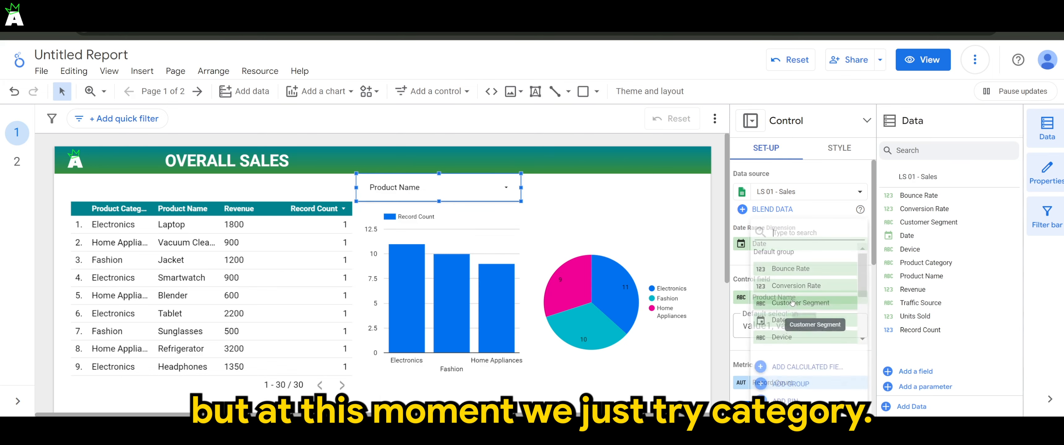
{"action": "scroll", "coordinate": [811, 312], "scroll_direction": "down", "scroll_amount": 2}
{"action": "left_click", "coordinate": [794, 268]}
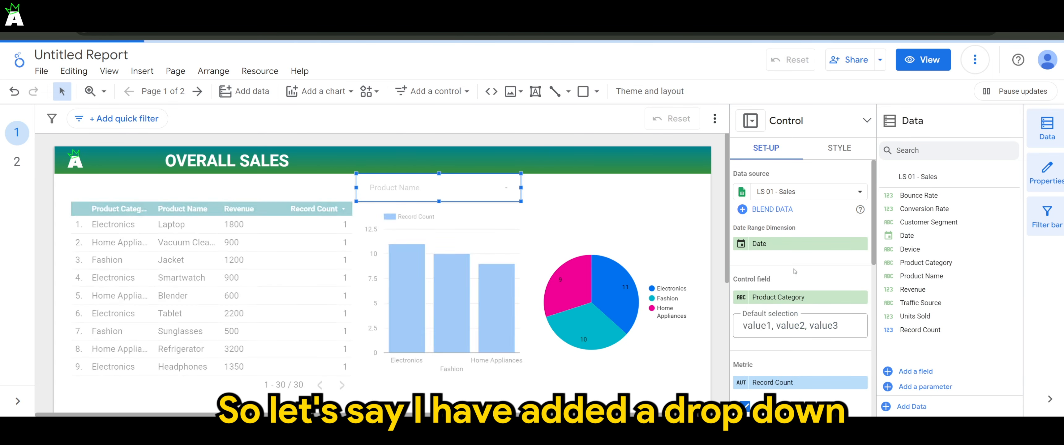
- Filter the report to Electronics only by excluding Home Appliances and Fashion in the Product Category drop-down
{"action": "left_click", "coordinate": [505, 191]}
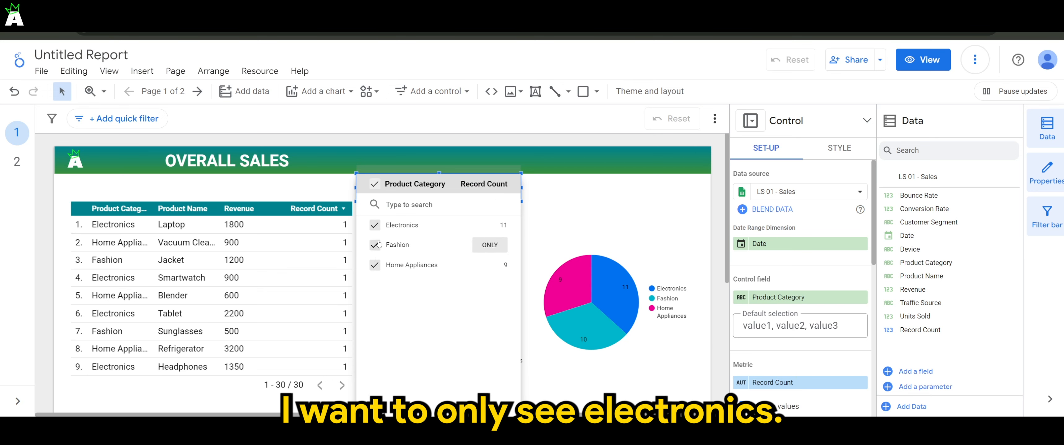
{"action": "left_click", "coordinate": [375, 266]}
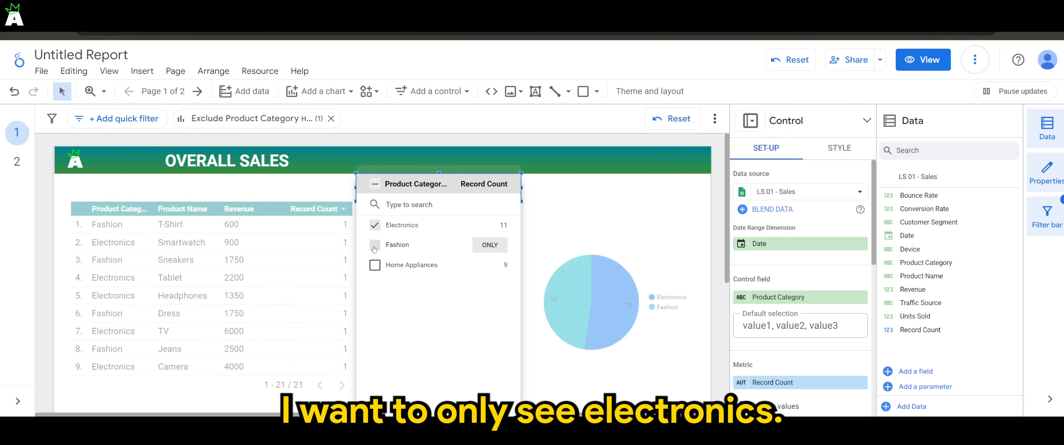
{"action": "left_click", "coordinate": [374, 245]}
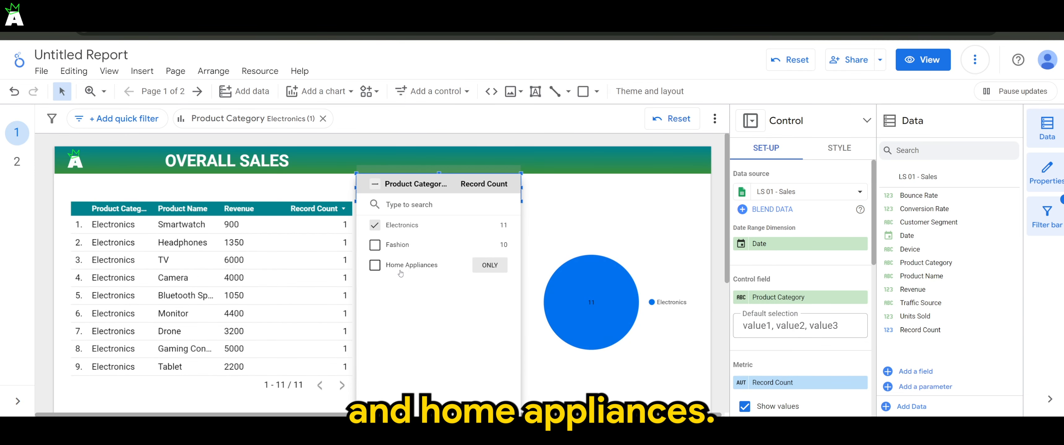
{"action": "left_click", "coordinate": [569, 193]}
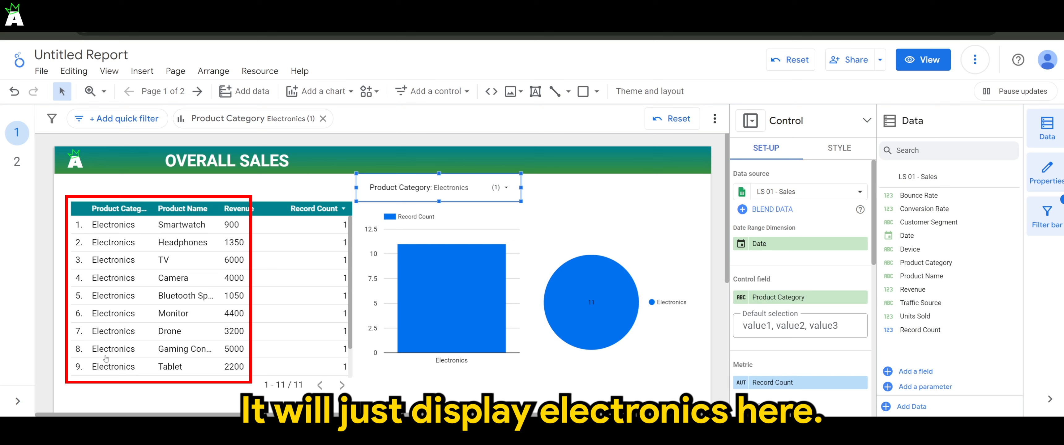
{"action": "mouse_move", "coordinate": [591, 317]}
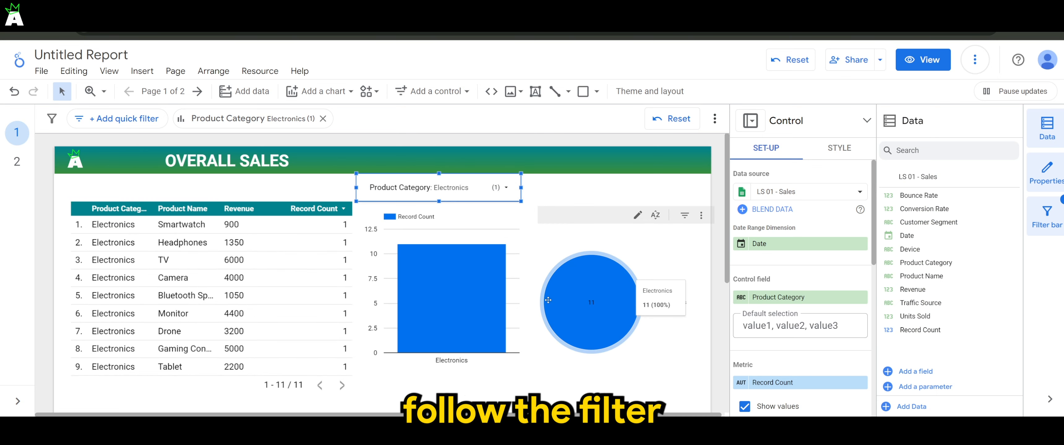
{"action": "mouse_move", "coordinate": [416, 322]}
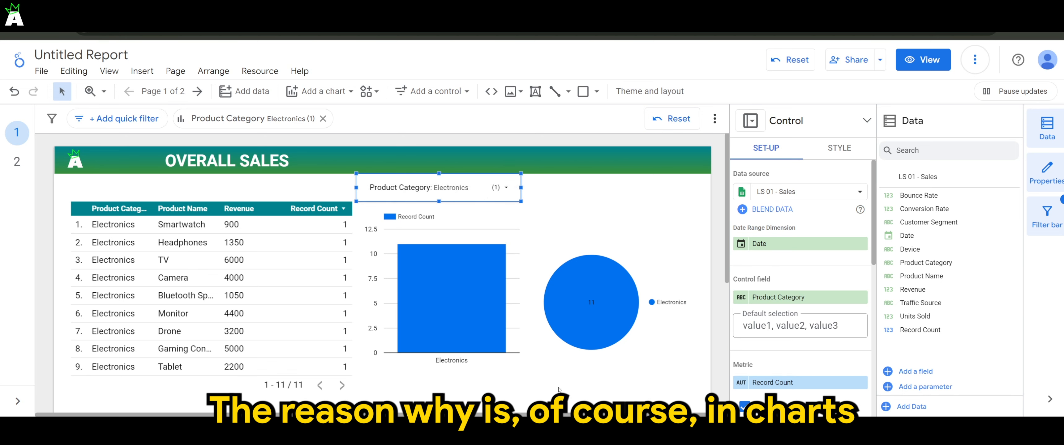
- Turn off the cross-filtering chart interaction for the column chart and deselect the chart
{"action": "left_click", "coordinate": [453, 320]}
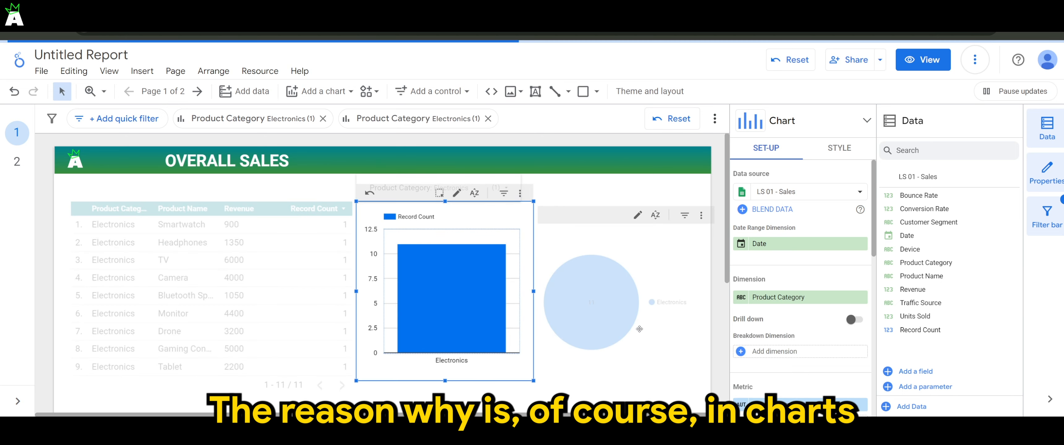
{"action": "scroll", "coordinate": [809, 302], "scroll_direction": "down", "scroll_amount": 8}
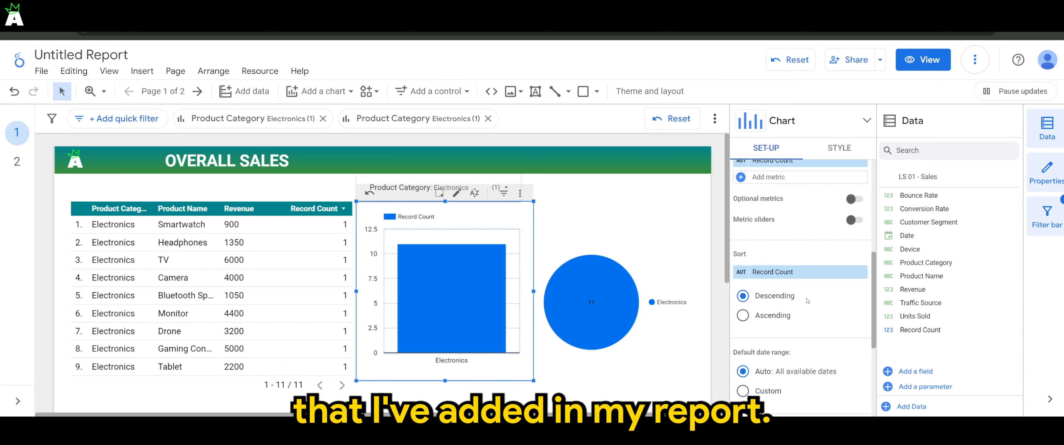
{"action": "scroll", "coordinate": [808, 302], "scroll_direction": "up", "scroll_amount": 8}
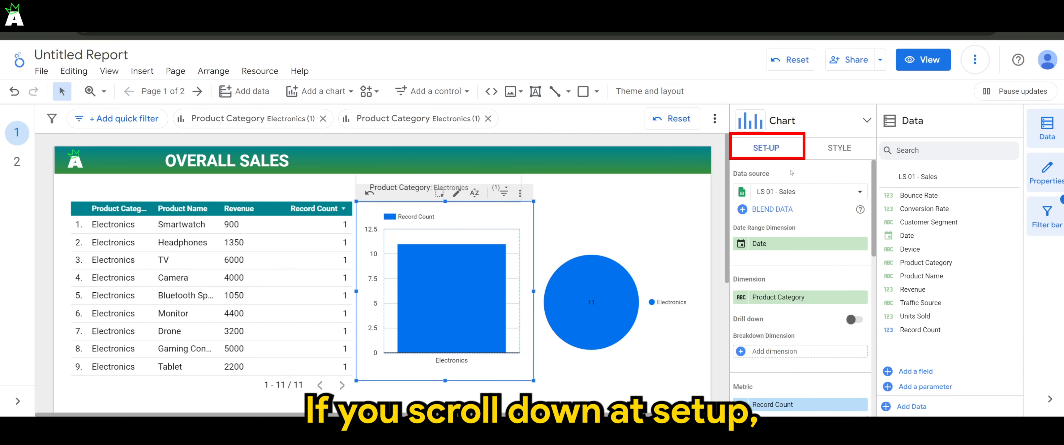
{"action": "scroll", "coordinate": [812, 284], "scroll_direction": "down", "scroll_amount": 8}
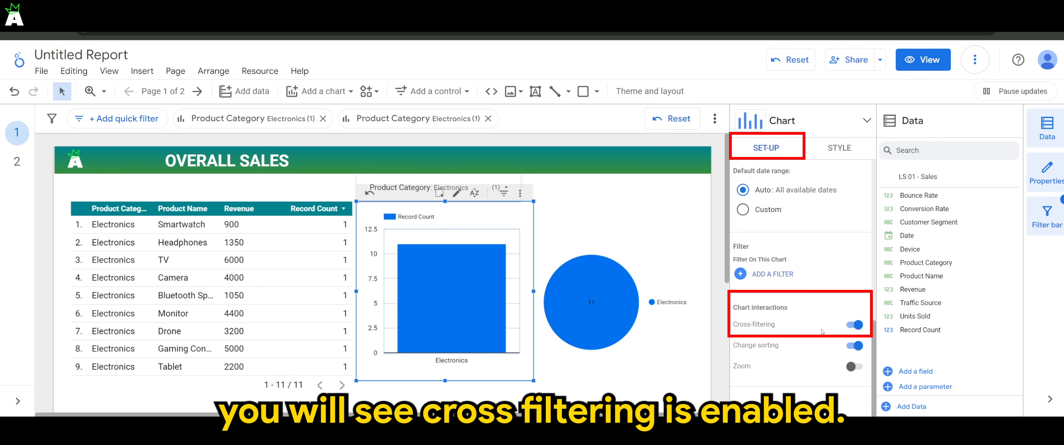
{"action": "left_click", "coordinate": [853, 326]}
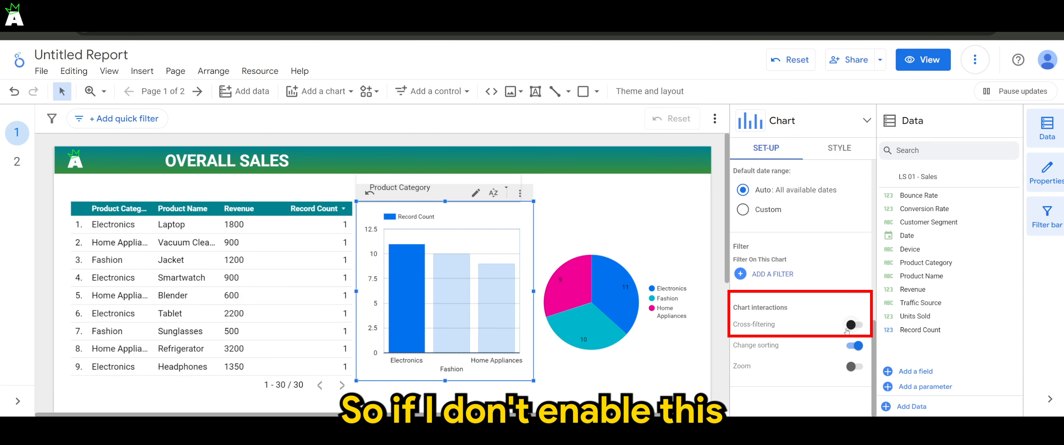
{"action": "mouse_move", "coordinate": [420, 316]}
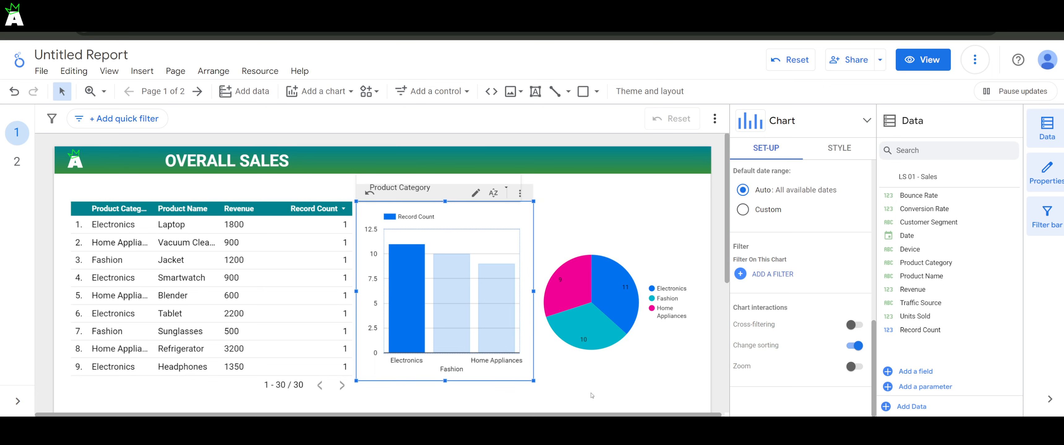
{"action": "left_click", "coordinate": [574, 391]}
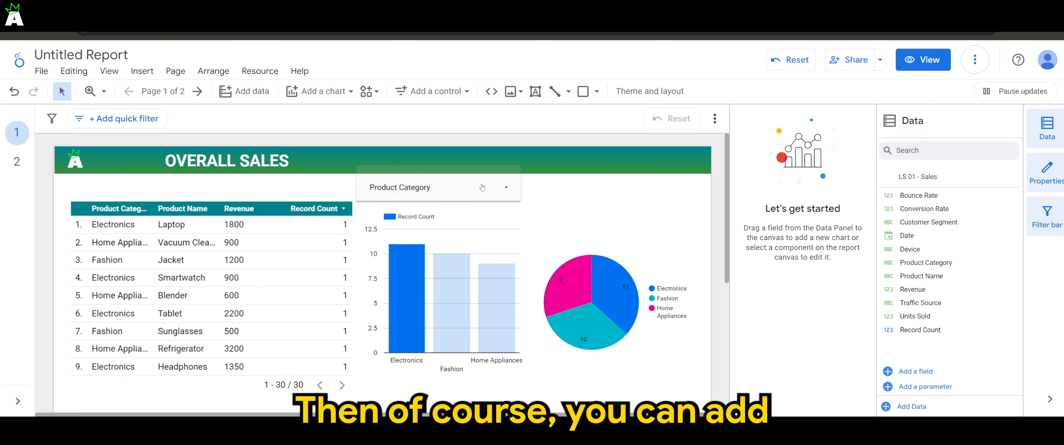
- Add a button control above the pie chart, in the page's upper-right corner just below the header banner
{"action": "left_click", "coordinate": [430, 92]}
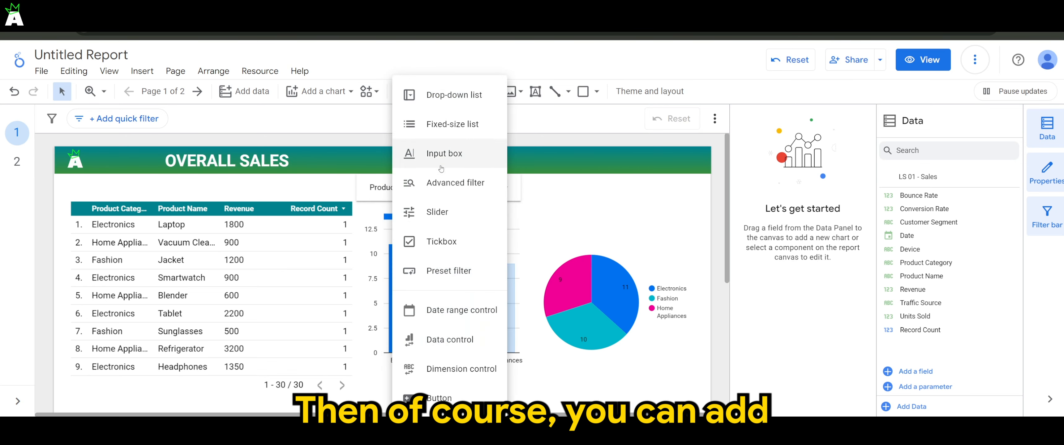
{"action": "left_click", "coordinate": [451, 407]}
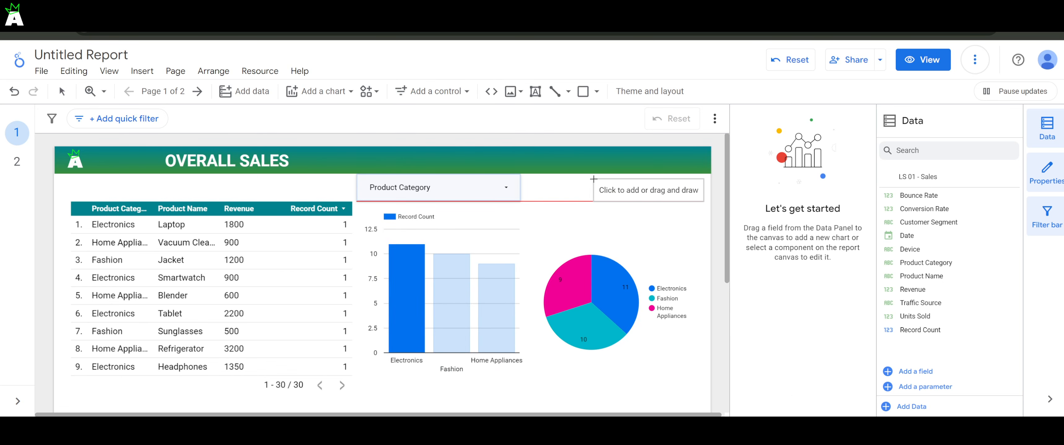
{"action": "left_click_drag", "start_coordinate": [594, 179], "coordinate": [709, 201]}
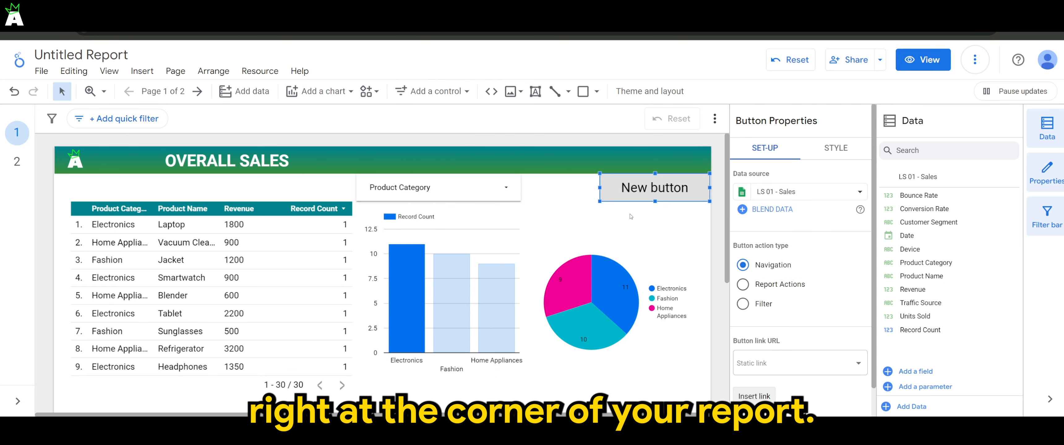
- Set the new button's action type to Report Actions with the Reset filters action
{"action": "scroll", "coordinate": [812, 296], "scroll_direction": "down", "scroll_amount": 1}
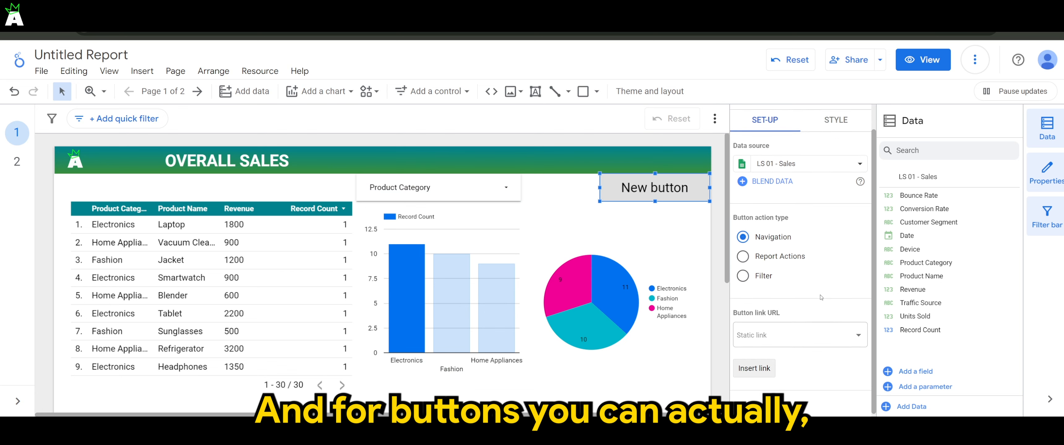
{"action": "left_click", "coordinate": [822, 343]}
{"action": "left_click", "coordinate": [819, 301]}
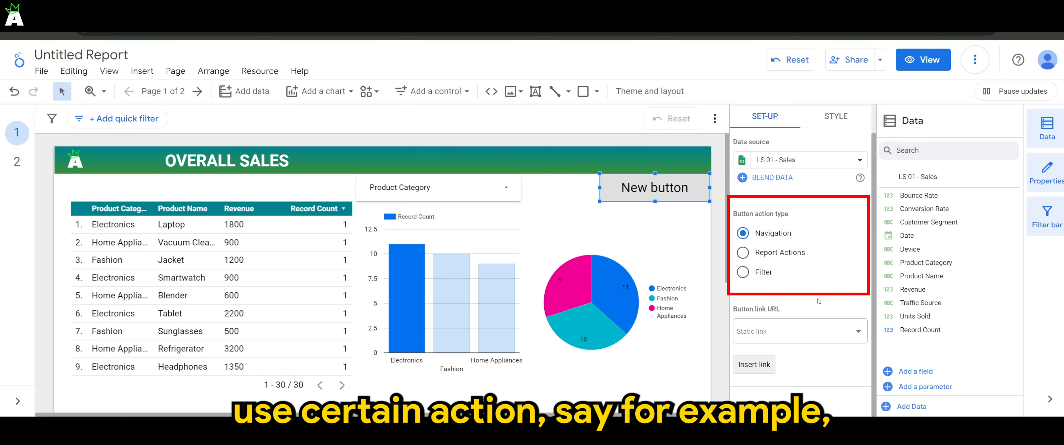
{"action": "left_click", "coordinate": [768, 253]}
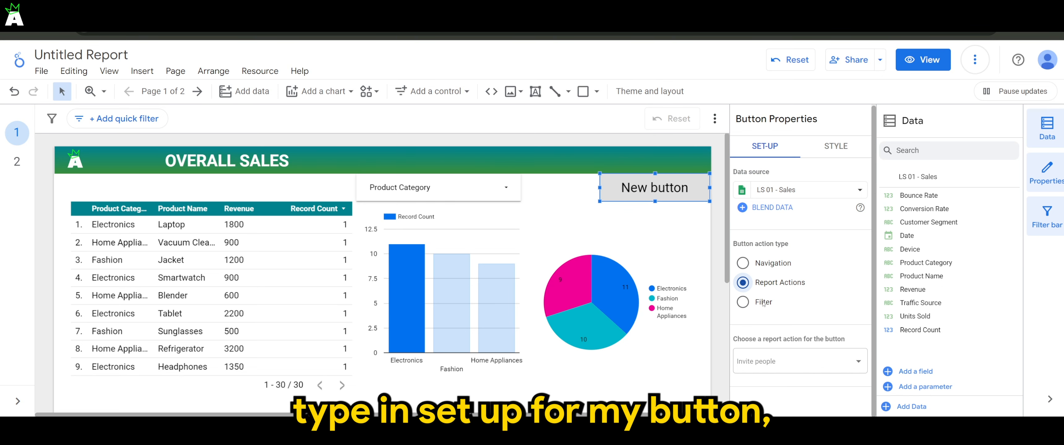
{"action": "left_click", "coordinate": [799, 363]}
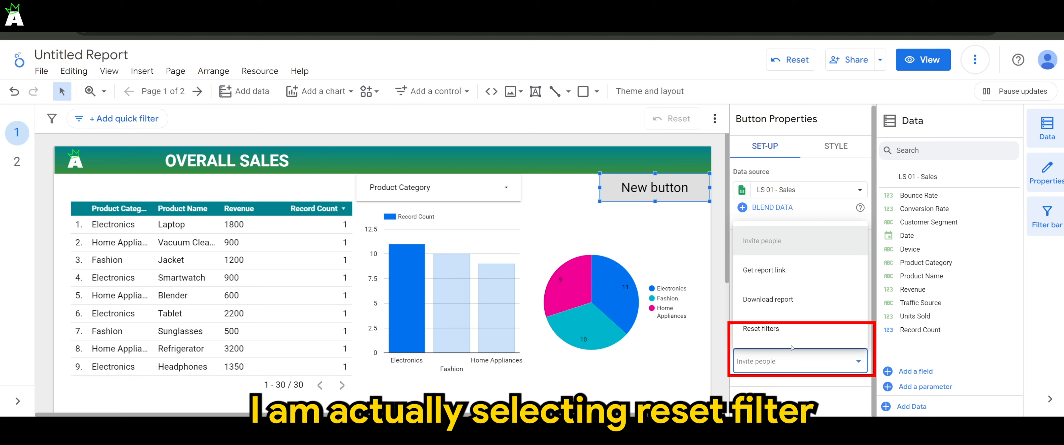
{"action": "left_click", "coordinate": [777, 335]}
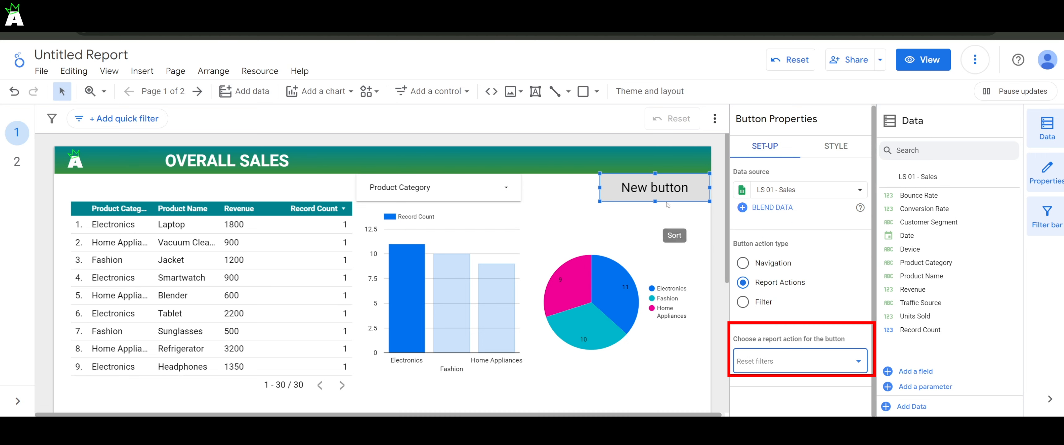
- Rename the button's label as Reset Filter and deselect the button
{"action": "double_click", "coordinate": [659, 187]}
{"action": "type", "text": "rES"}
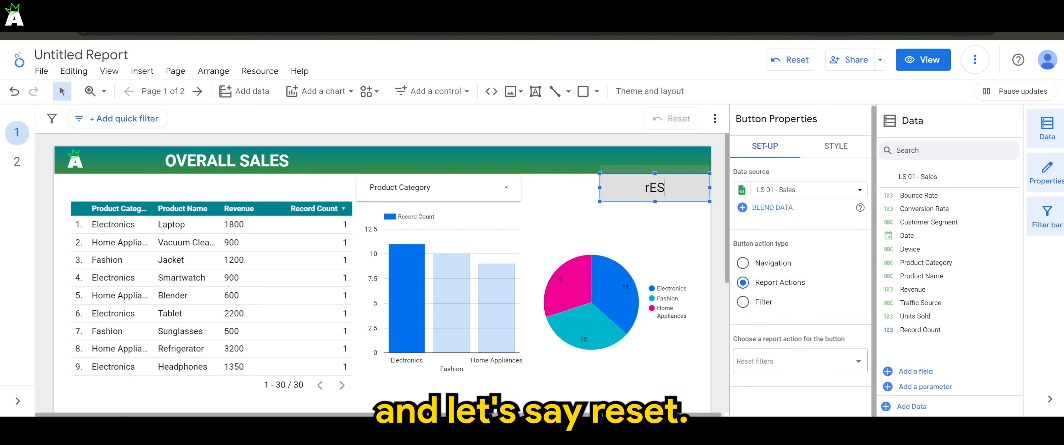
{"action": "key", "text": "BackSpace"}
{"action": "key", "text": "BackSpace"}
{"action": "key", "text": "BackSpace"}
{"action": "key", "text": "BackSpace"}
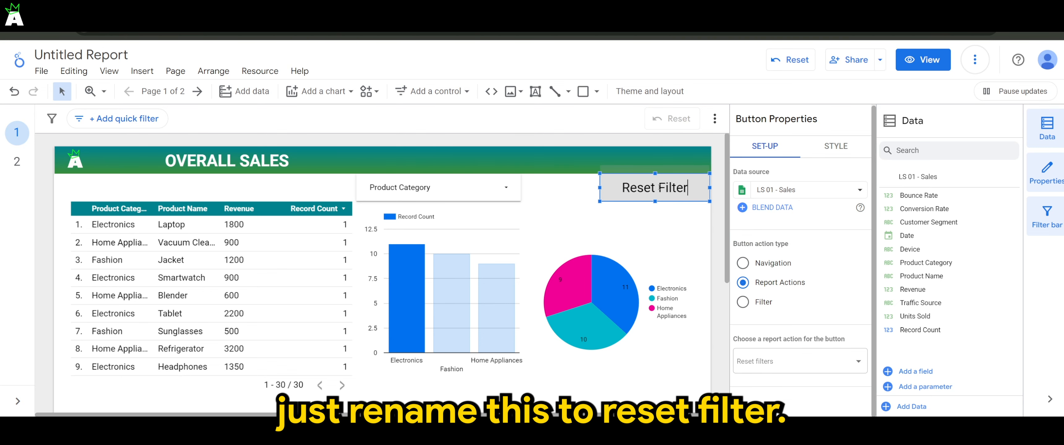
{"action": "left_click", "coordinate": [636, 215]}
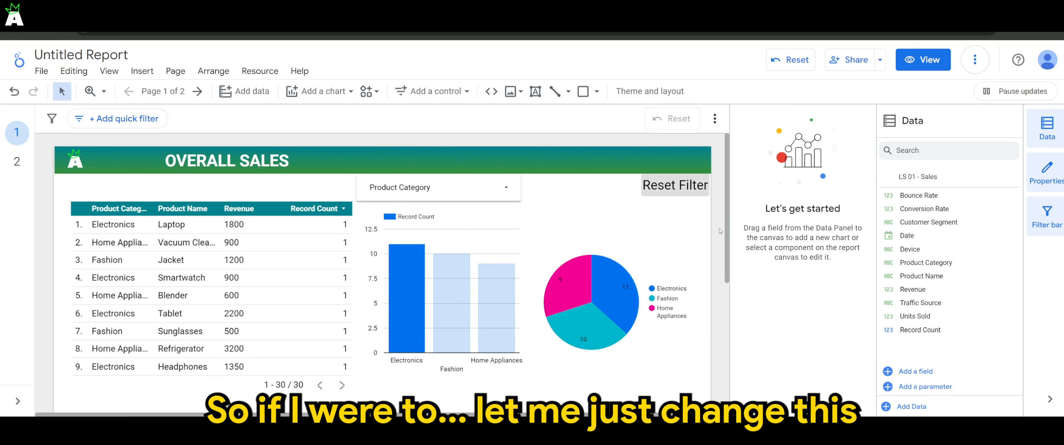
- Set the Product Category drop-down control's background colour to the dark teal used in the table header
{"action": "left_click", "coordinate": [508, 186]}
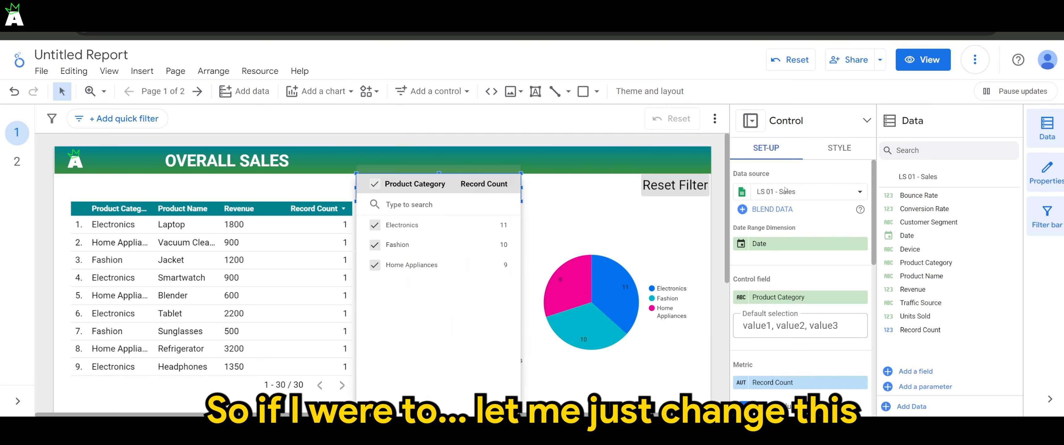
{"action": "left_click", "coordinate": [840, 148]}
{"action": "scroll", "coordinate": [777, 312], "scroll_direction": "down", "scroll_amount": 6}
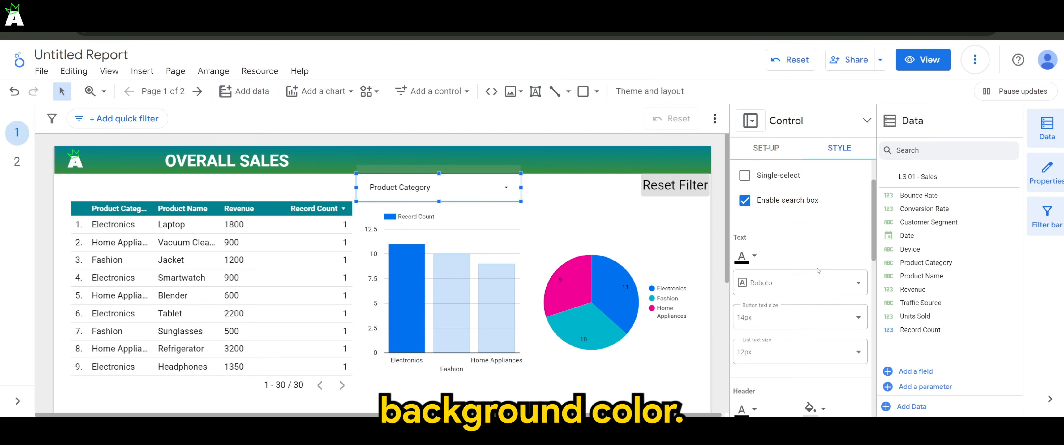
{"action": "scroll", "coordinate": [776, 314], "scroll_direction": "down", "scroll_amount": 1}
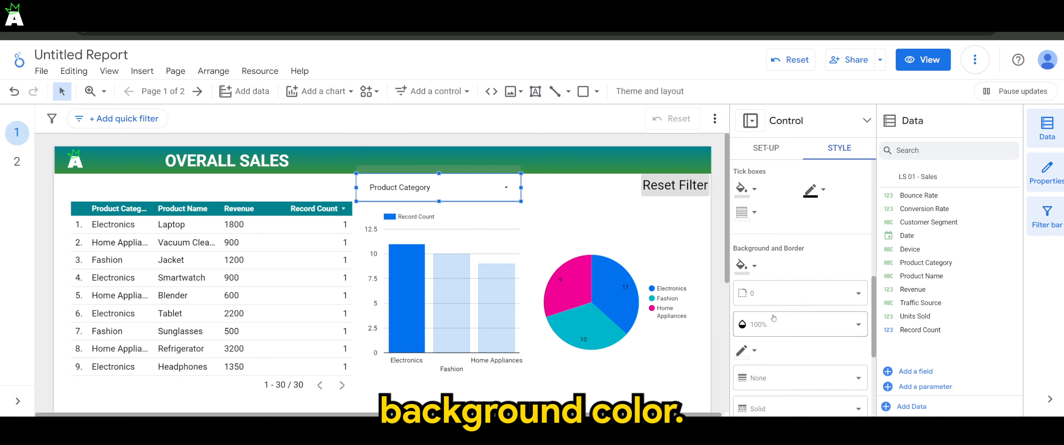
{"action": "left_click", "coordinate": [741, 265]}
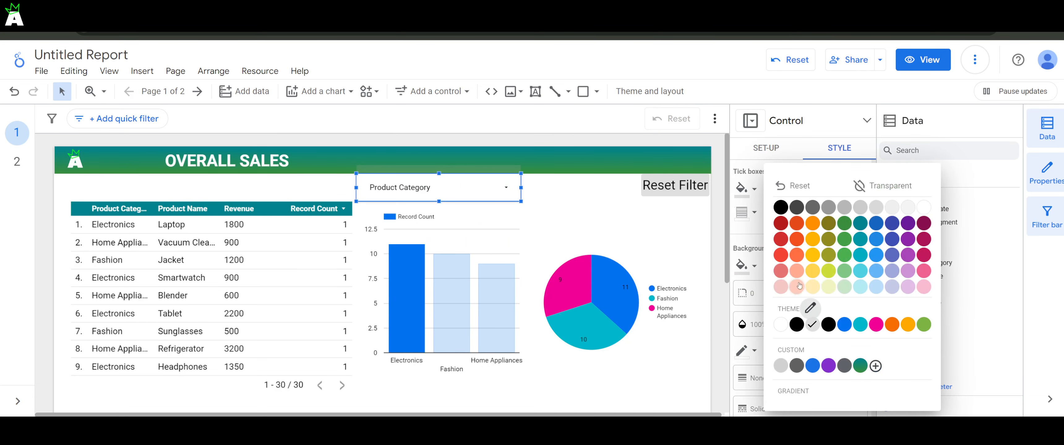
{"action": "left_click", "coordinate": [864, 226]}
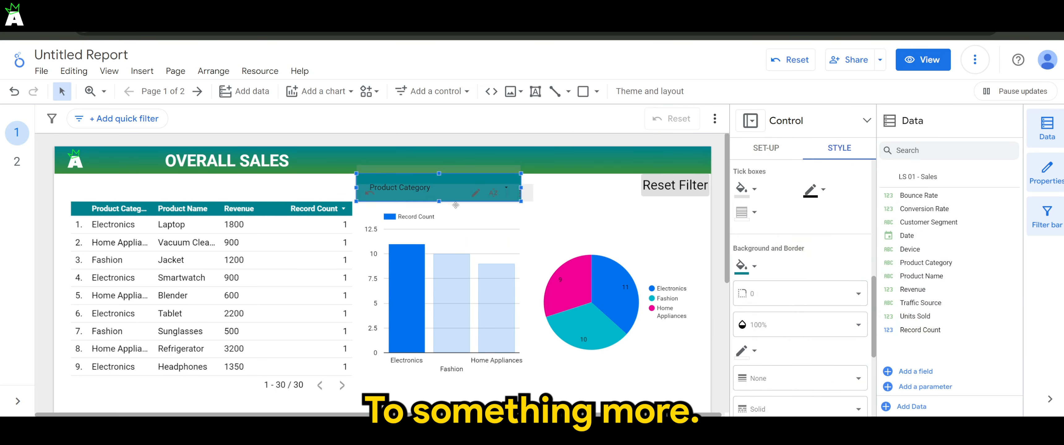
- Shrink the Product Category drop-down control's width and move the table and both charts slightly down to leave space beneath it
{"action": "left_click_drag", "start_coordinate": [521, 202], "coordinate": [447, 189]}
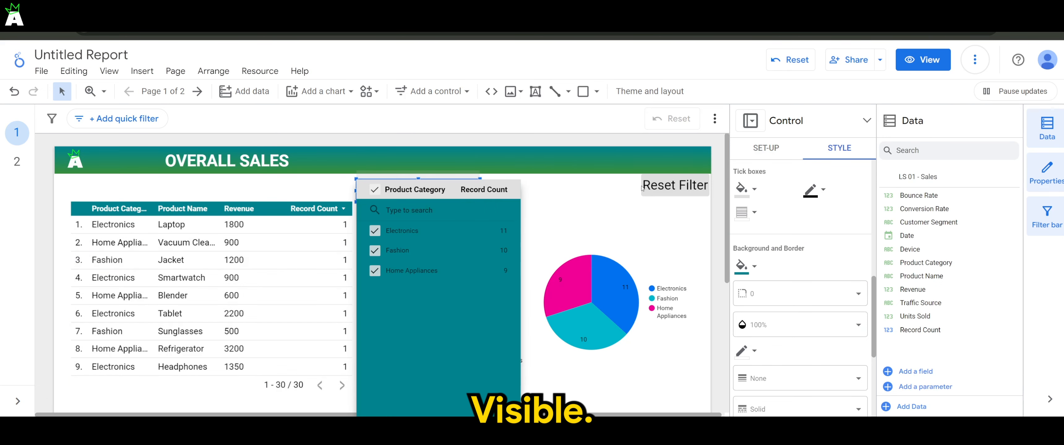
{"action": "left_click", "coordinate": [555, 223]}
{"action": "scroll", "coordinate": [475, 247], "scroll_direction": "down", "scroll_amount": 2}
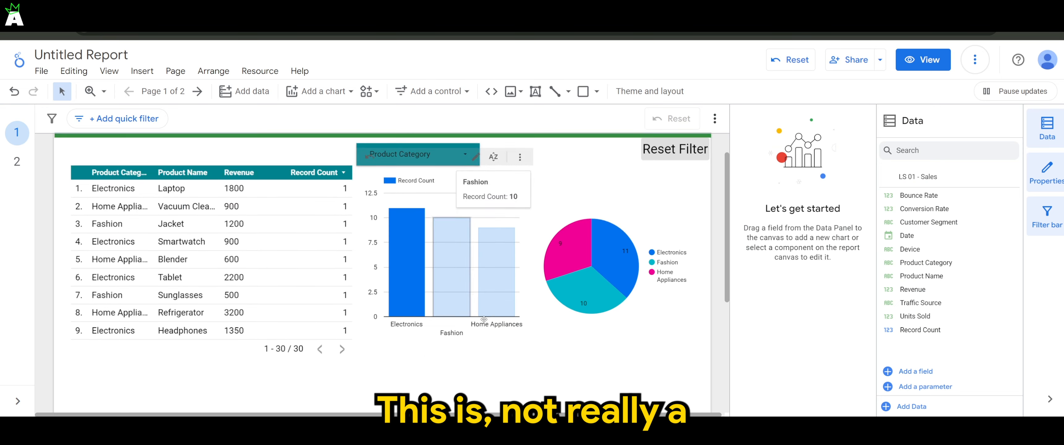
{"action": "scroll", "coordinate": [586, 212], "scroll_direction": "up", "scroll_amount": 3}
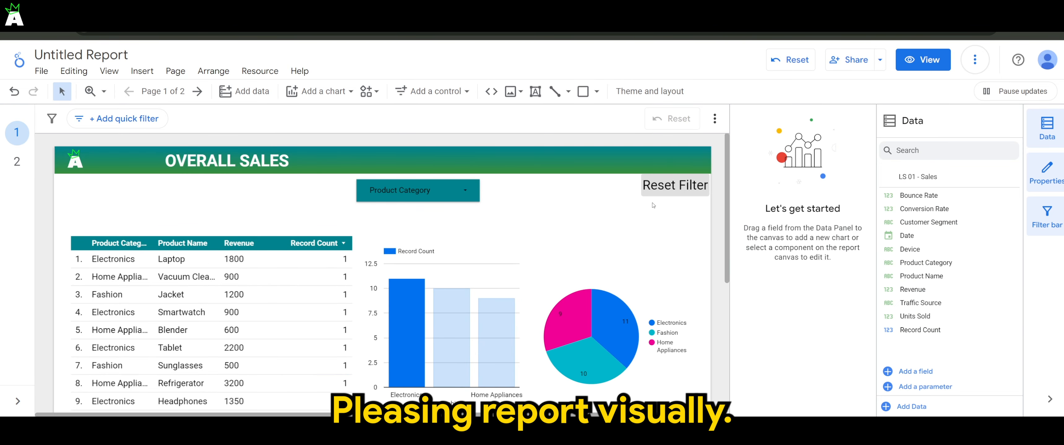
- Move the Reset Filter button slightly down to align with the Product Category drop-down, against the page's outer edge, and deselect it
{"action": "left_click", "coordinate": [651, 173]}
{"action": "left_click_drag", "start_coordinate": [651, 183], "coordinate": [652, 180]}
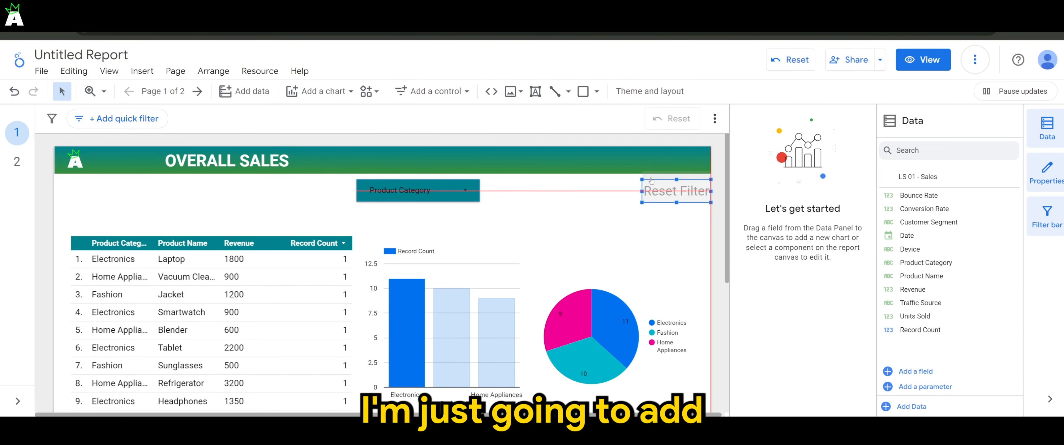
{"action": "left_click", "coordinate": [558, 211]}
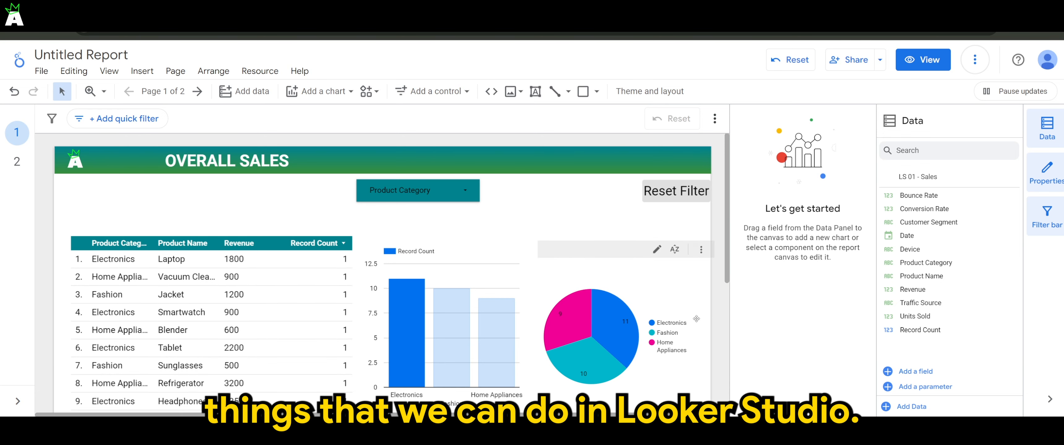
- Test the report in view mode by filtering Product Category to Fashion only and restoring the default with the report's Reset Filter button
{"action": "left_click", "coordinate": [916, 62]}
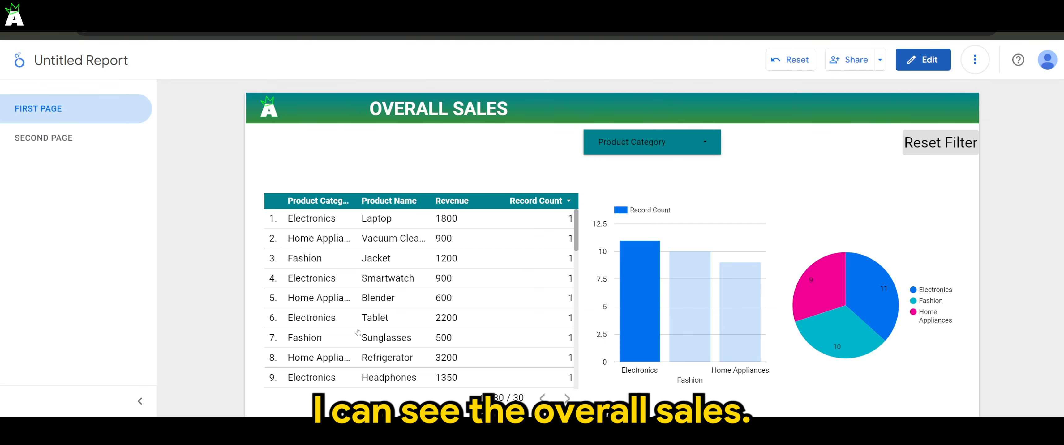
{"action": "mouse_move", "coordinate": [634, 335]}
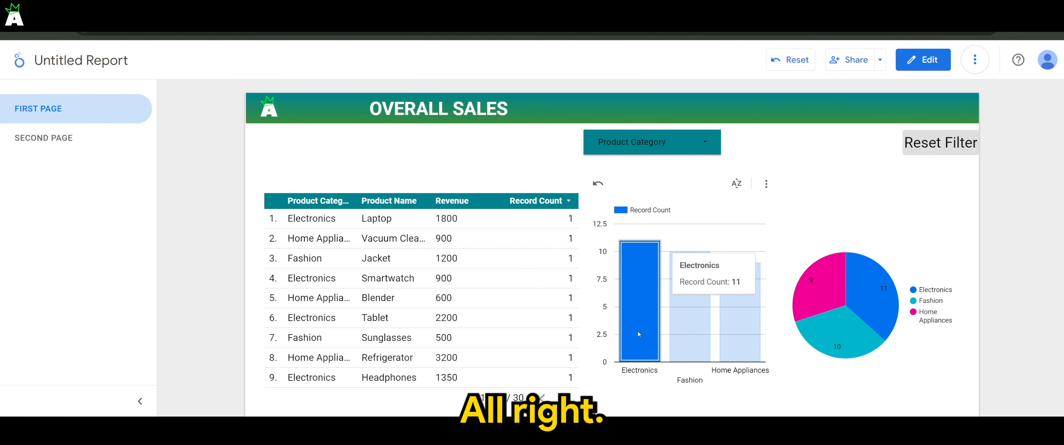
{"action": "mouse_move", "coordinate": [732, 319]}
{"action": "left_click", "coordinate": [661, 142]}
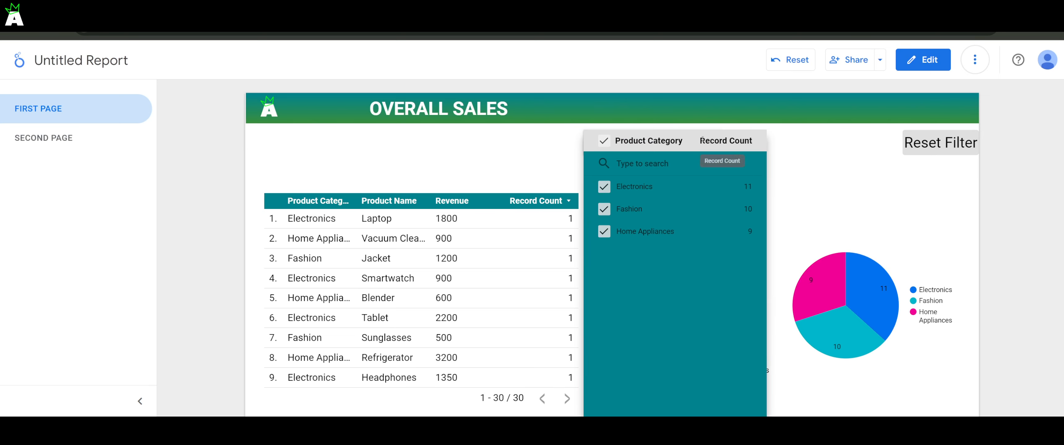
{"action": "left_click", "coordinate": [628, 191]}
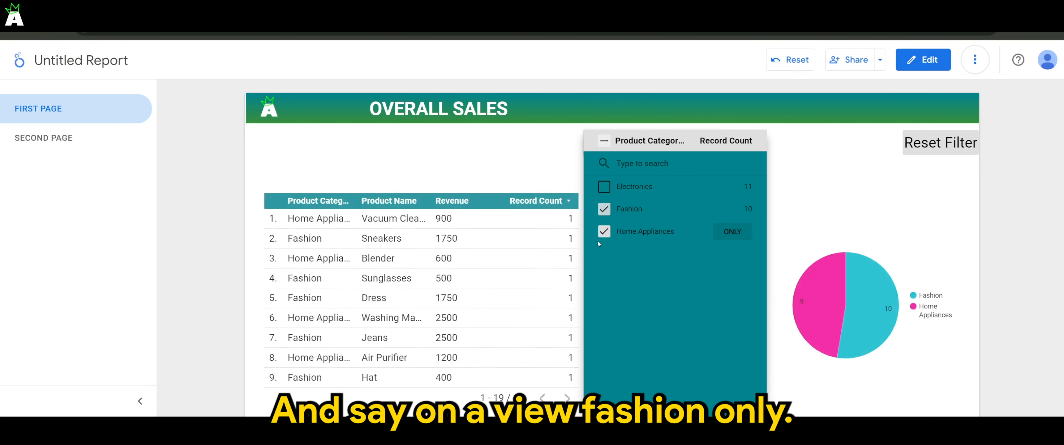
{"action": "left_click", "coordinate": [601, 234]}
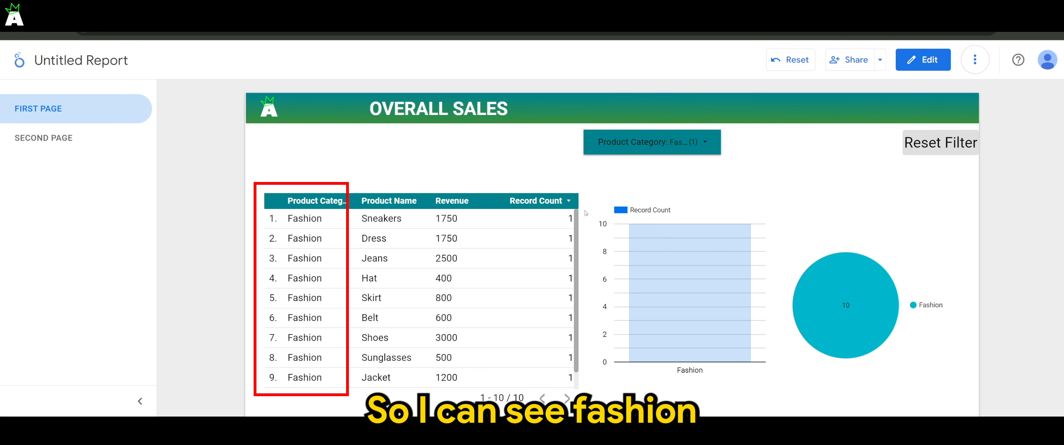
{"action": "left_click", "coordinate": [934, 147]}
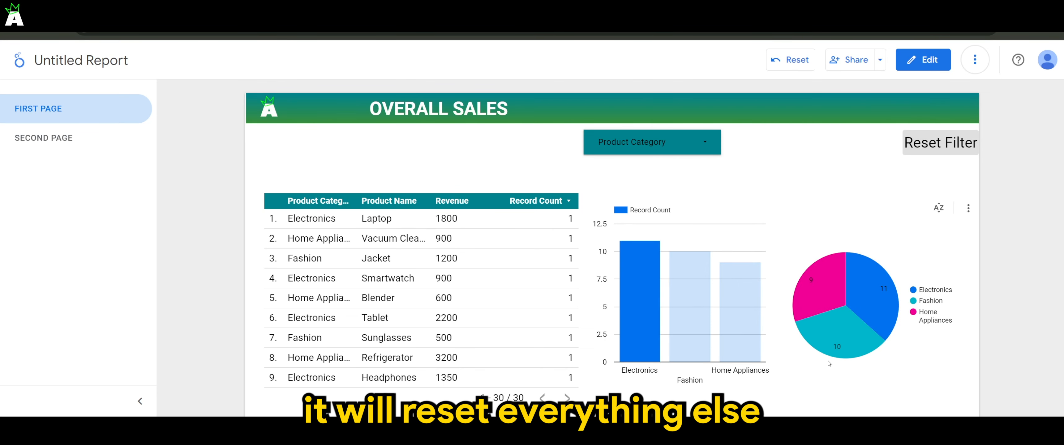
{"action": "mouse_move", "coordinate": [864, 302]}
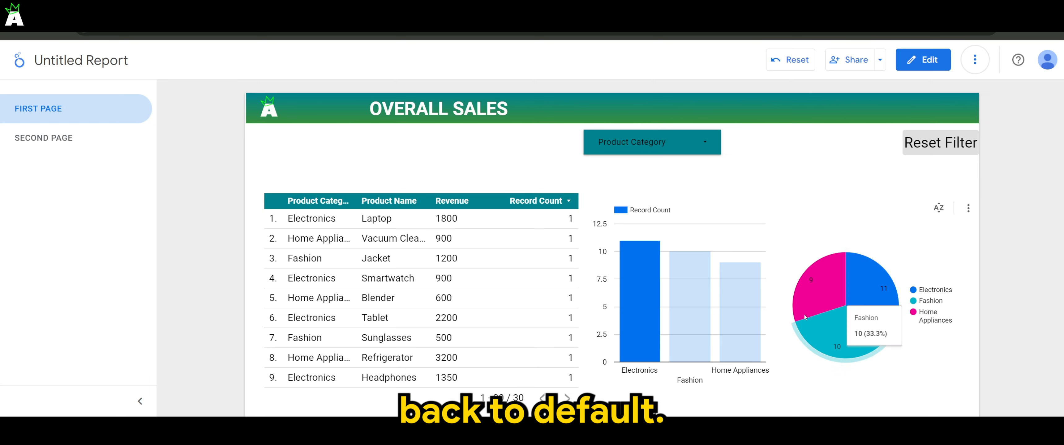